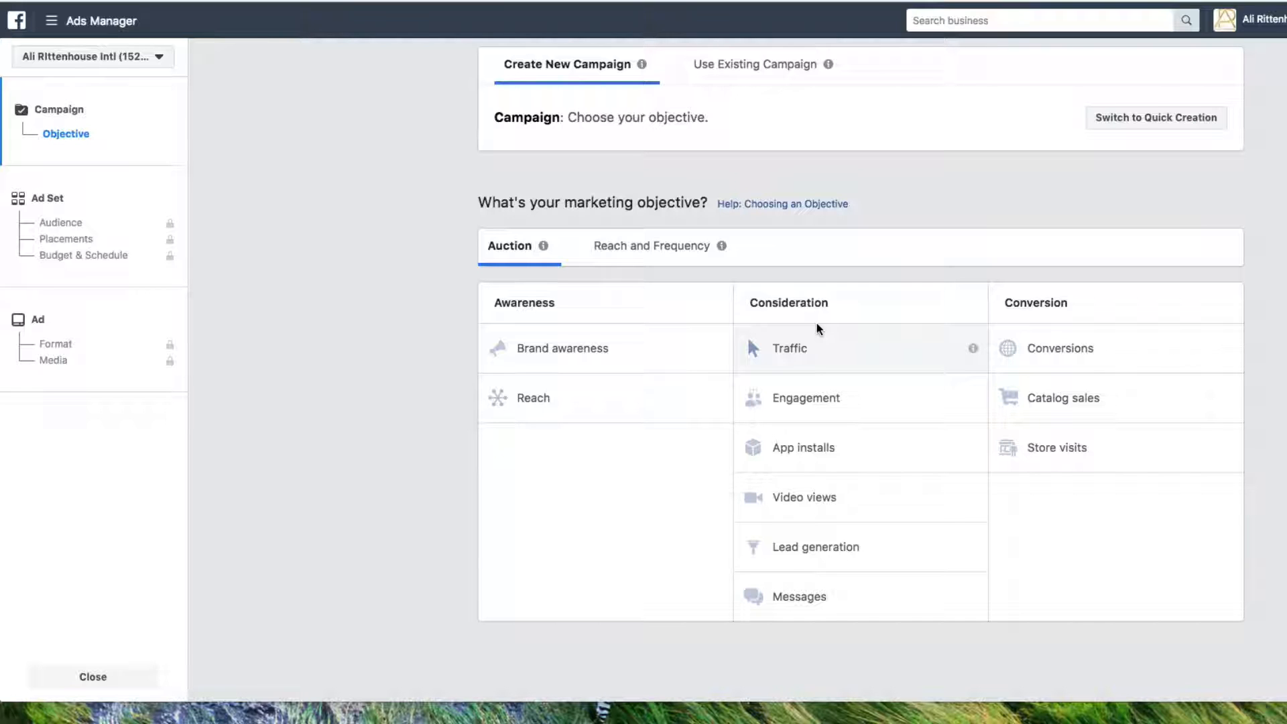
Choose Traffic as the new campaign's objective and continue to the ad set
left_click(817, 335)
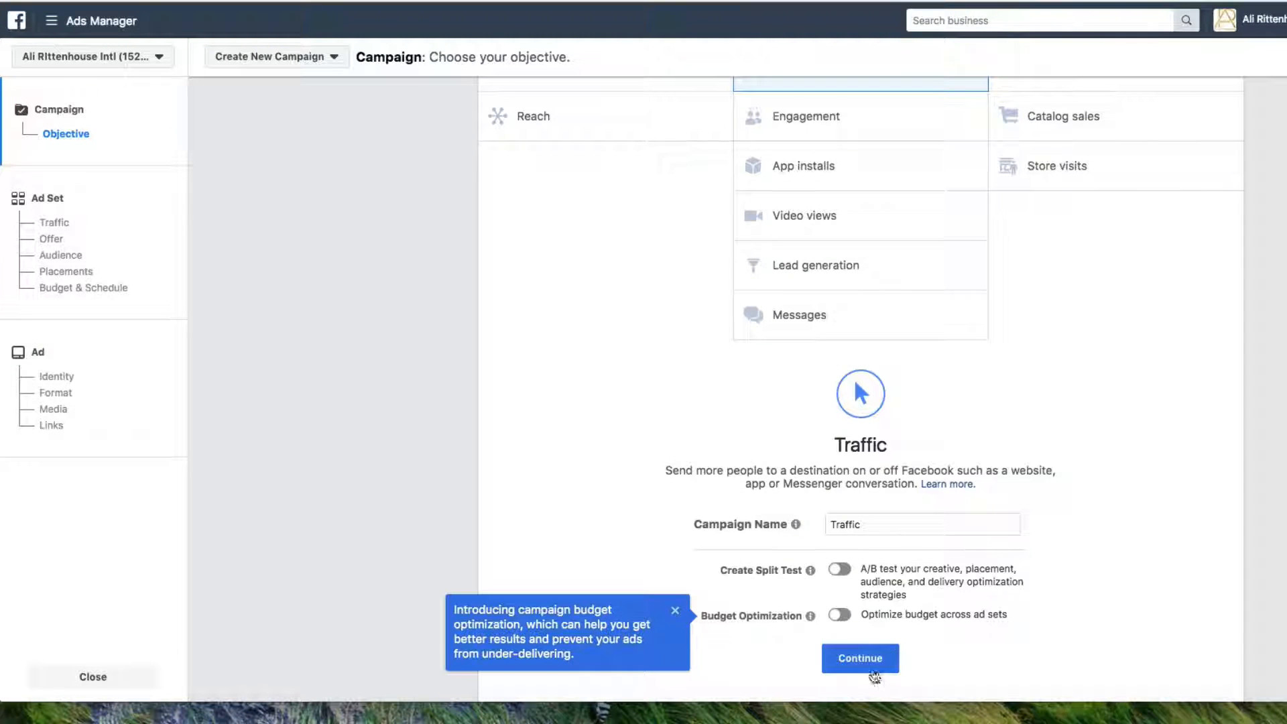
left_click(868, 659)
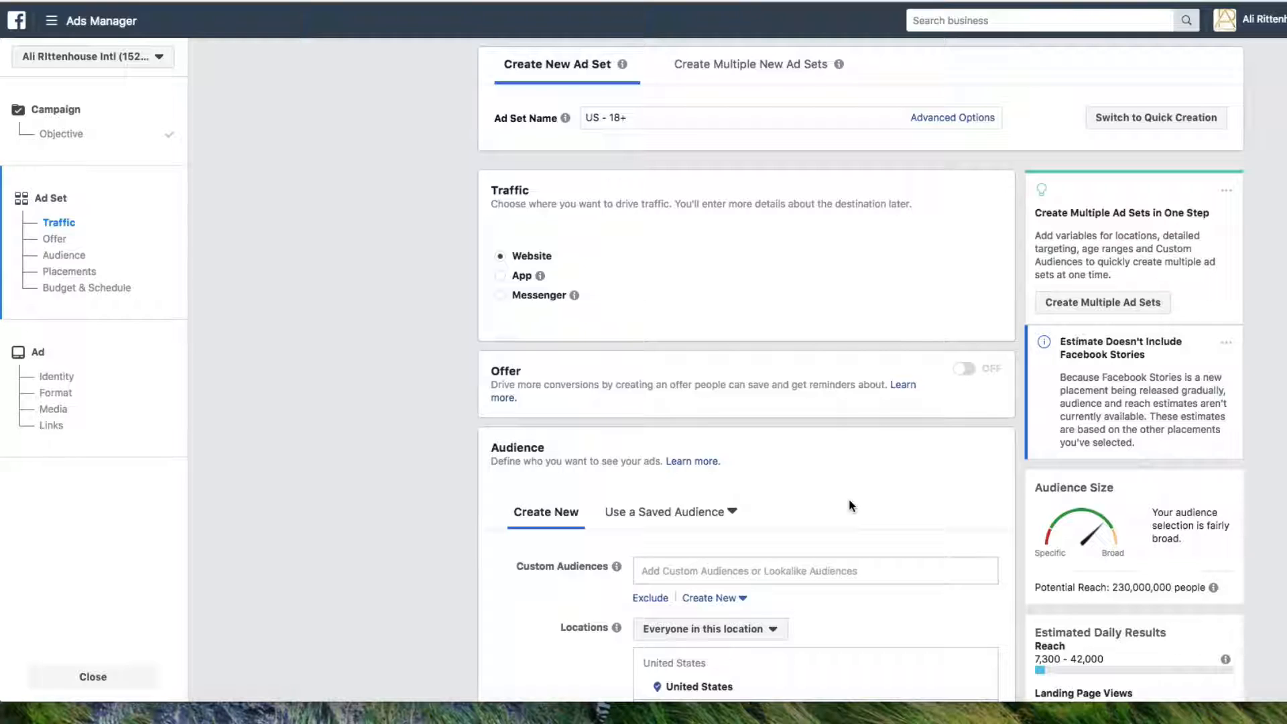
Include the custom audiences Optin Thank You Page Visits - 90 Days, Facebook Page Engagement and Instagram Engagement Audience
scroll(848, 499, "down", 2)
scroll(849, 499, "down", 2)
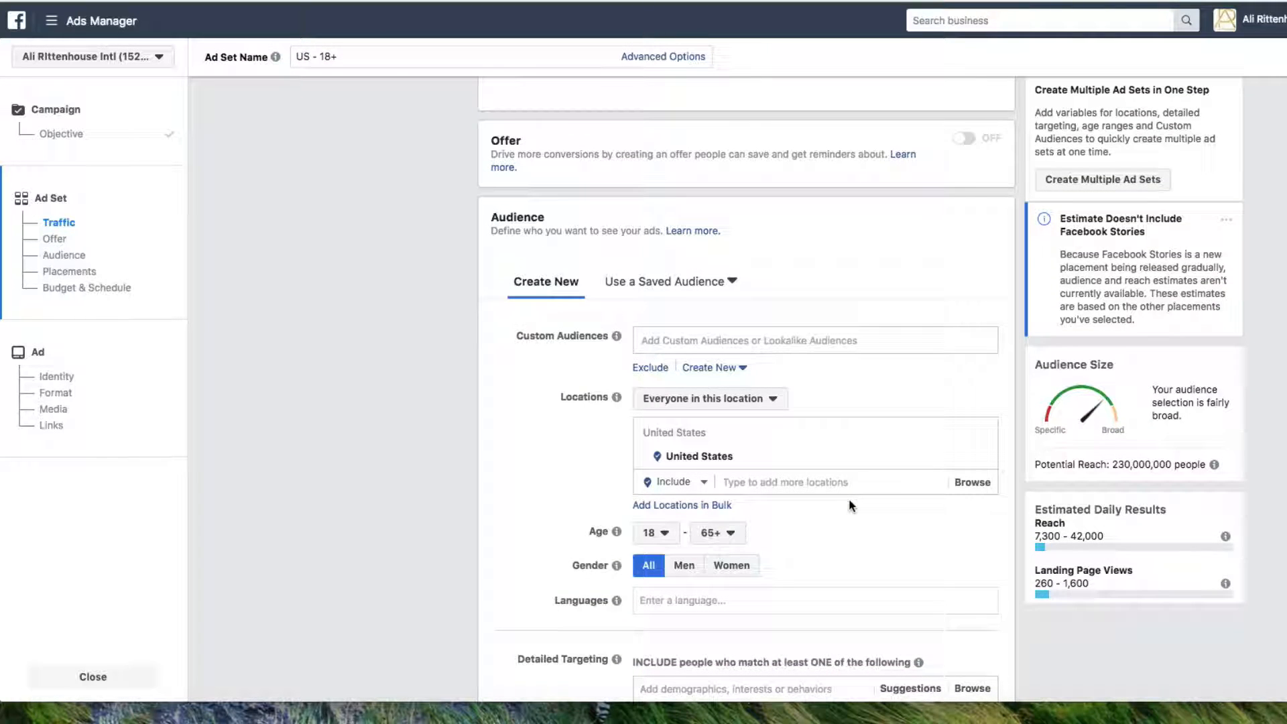
left_click(700, 335)
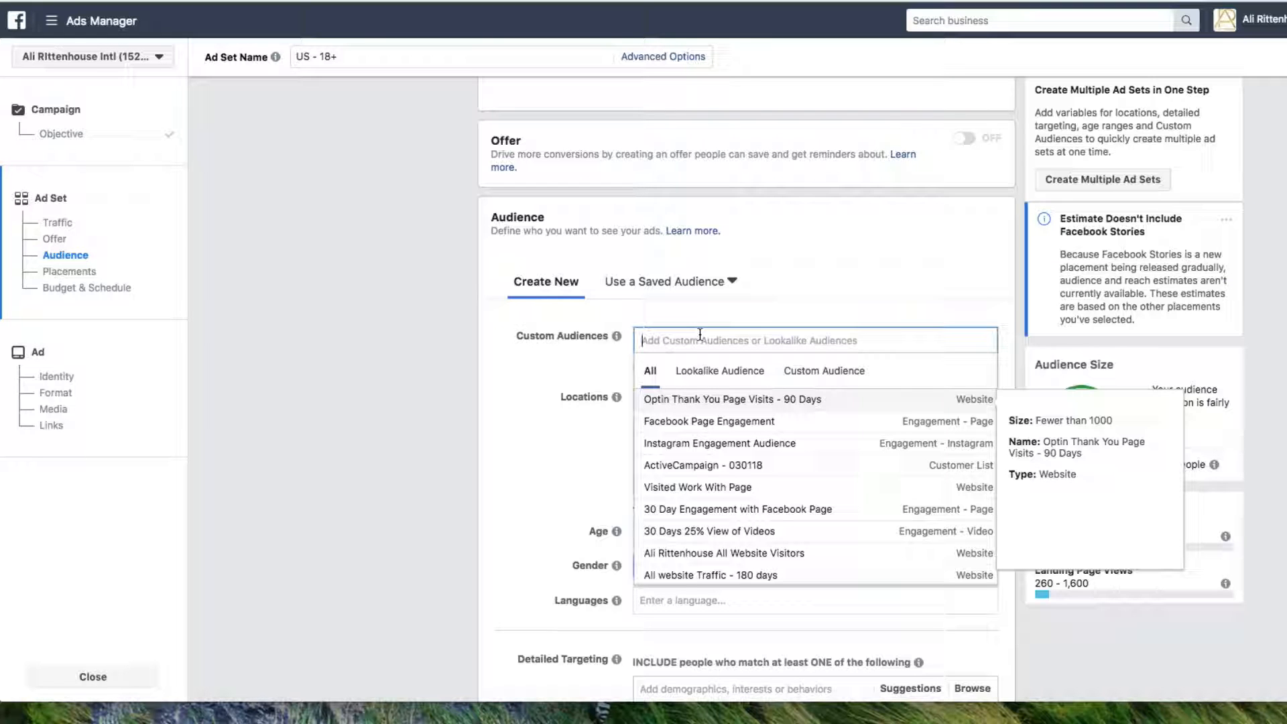
left_click(698, 402)
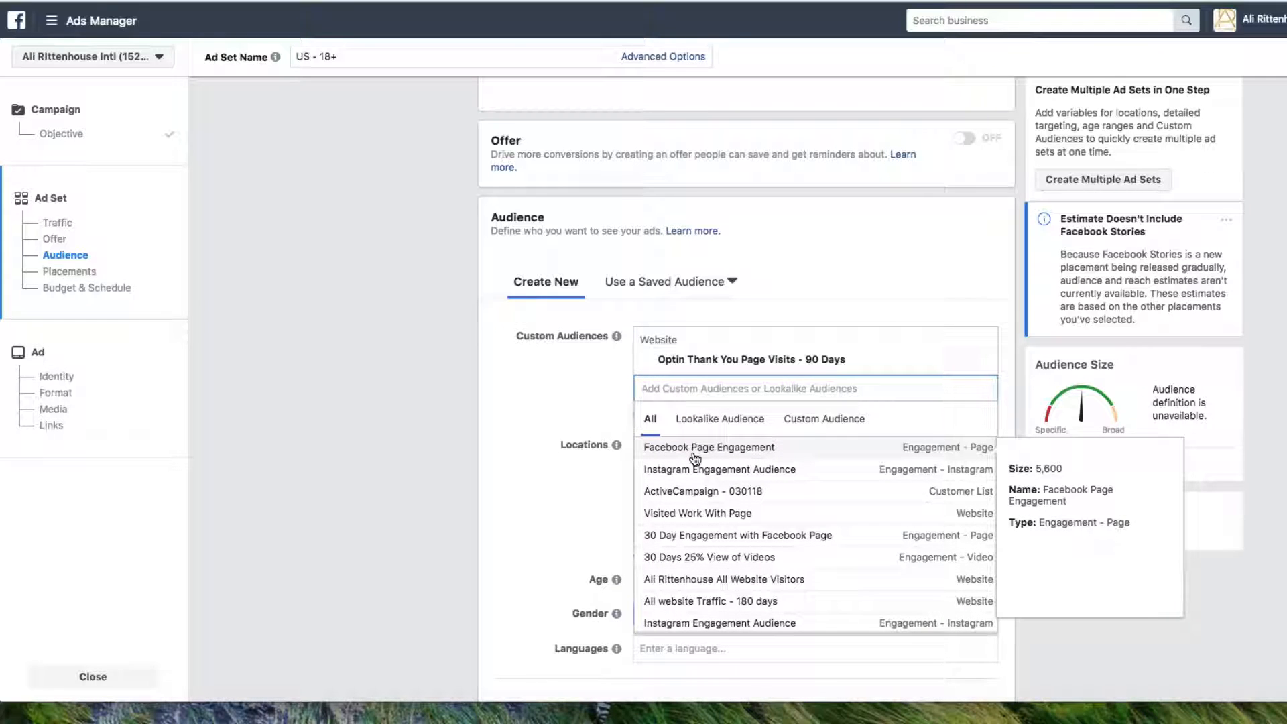
left_click(695, 449)
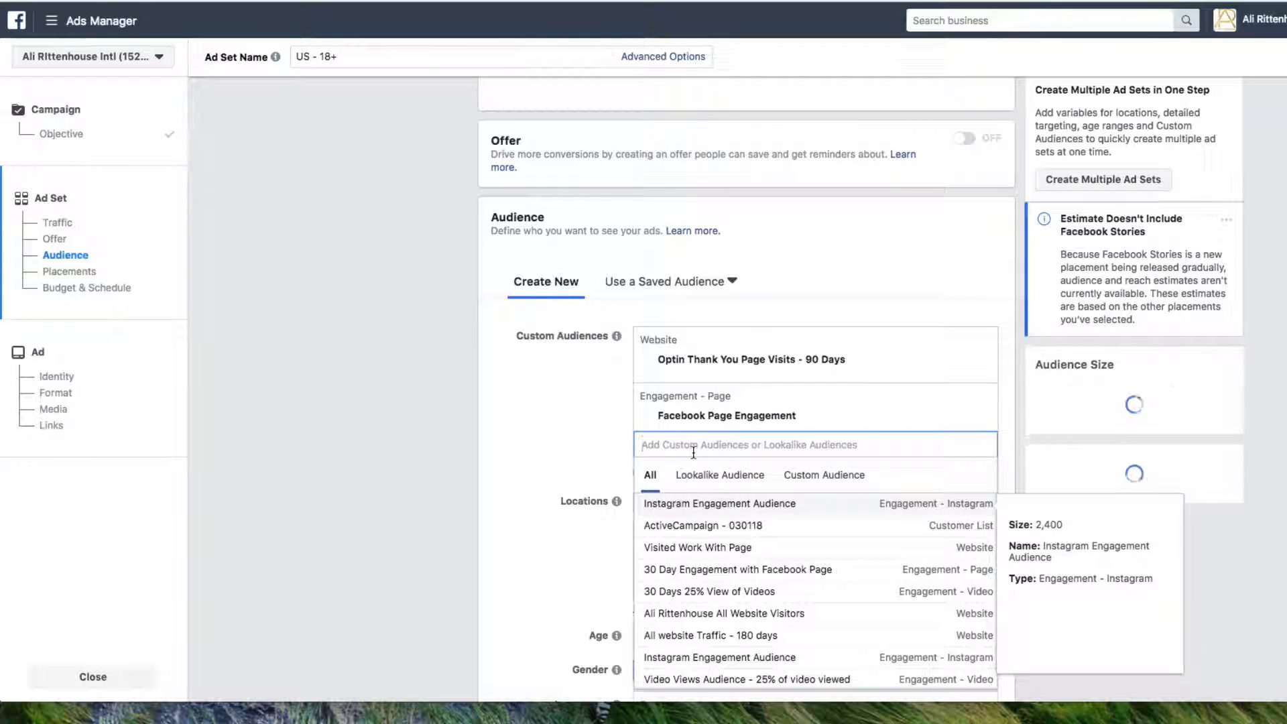
left_click(695, 473)
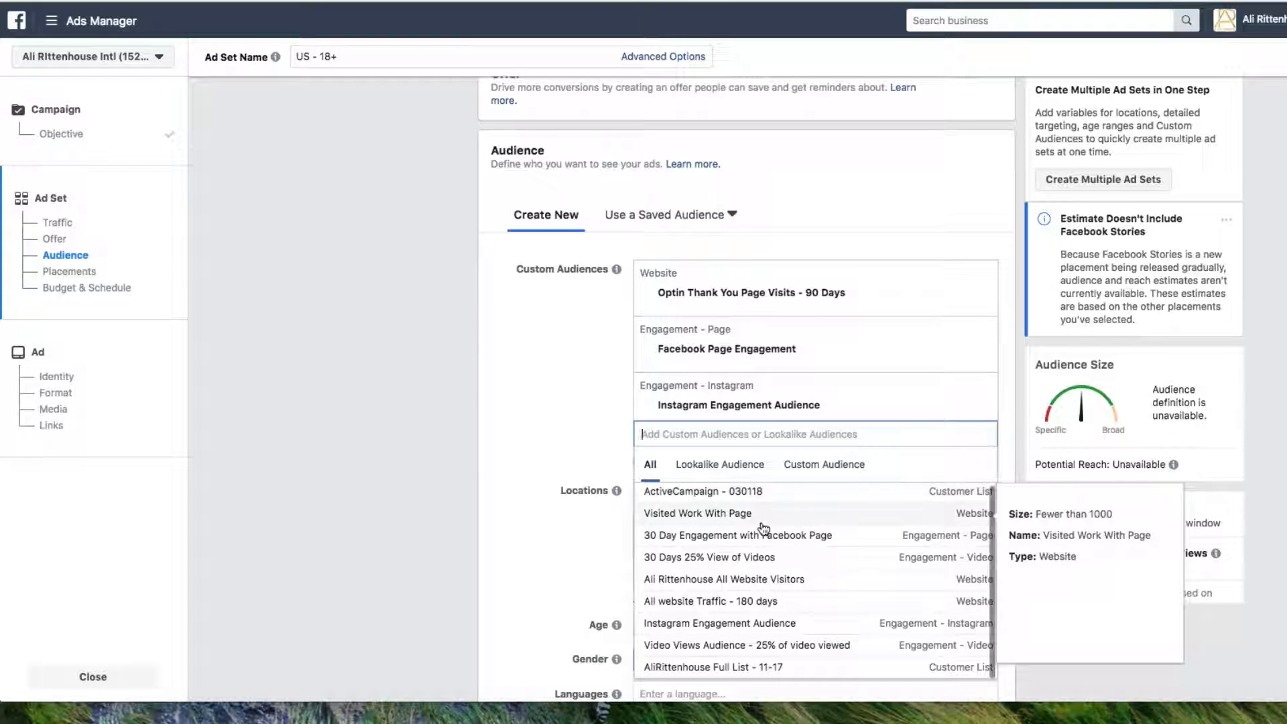
Add the custom audiences All website Traffic - 180 days and 30 Days 25% View of Videos to the ad set
left_click(751, 600)
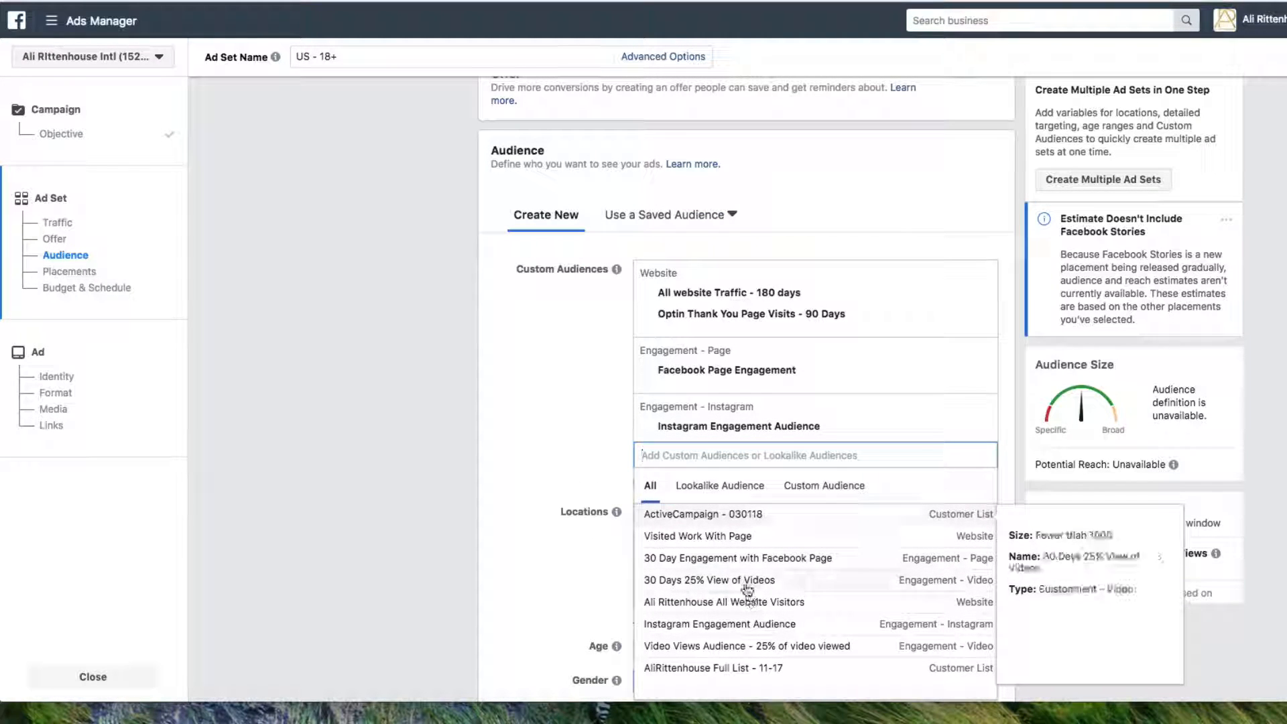
left_click(746, 579)
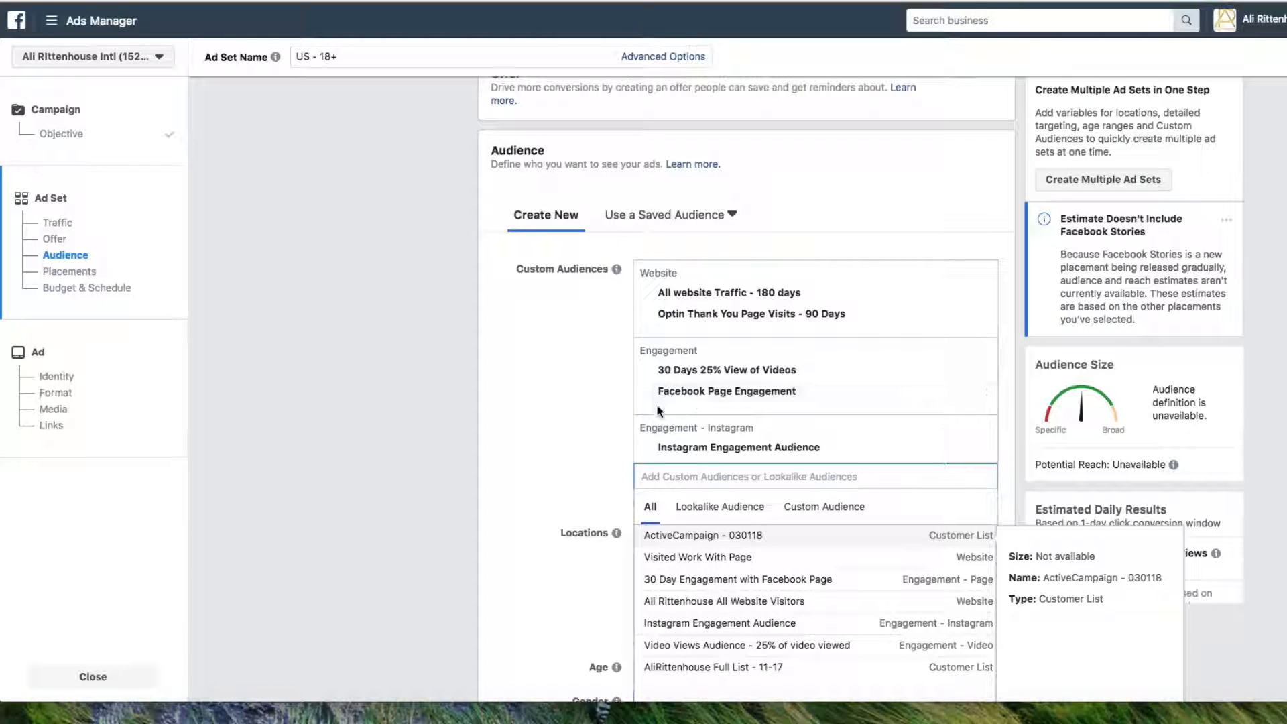
left_click(552, 429)
Include the countries Canada, United Kingdom and Australia in the audience's locations
scroll(552, 429, "down", 2)
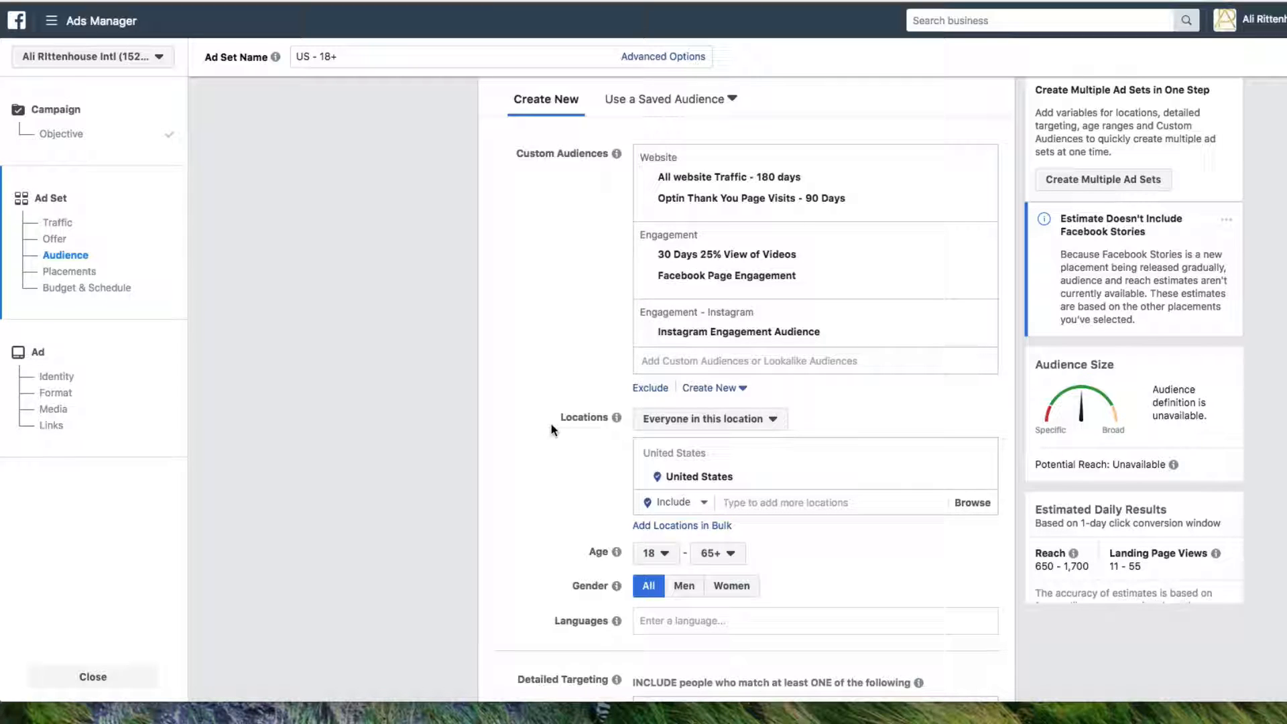
scroll(551, 424, "down", 2)
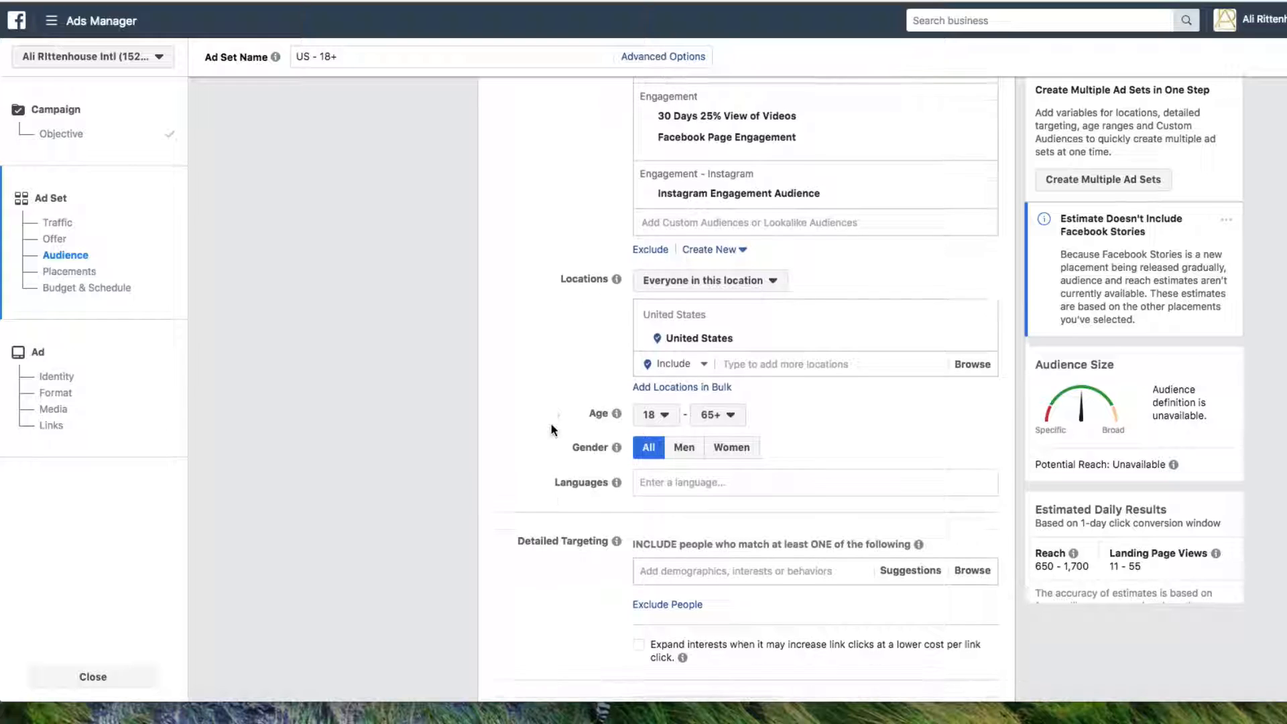
left_click(809, 364)
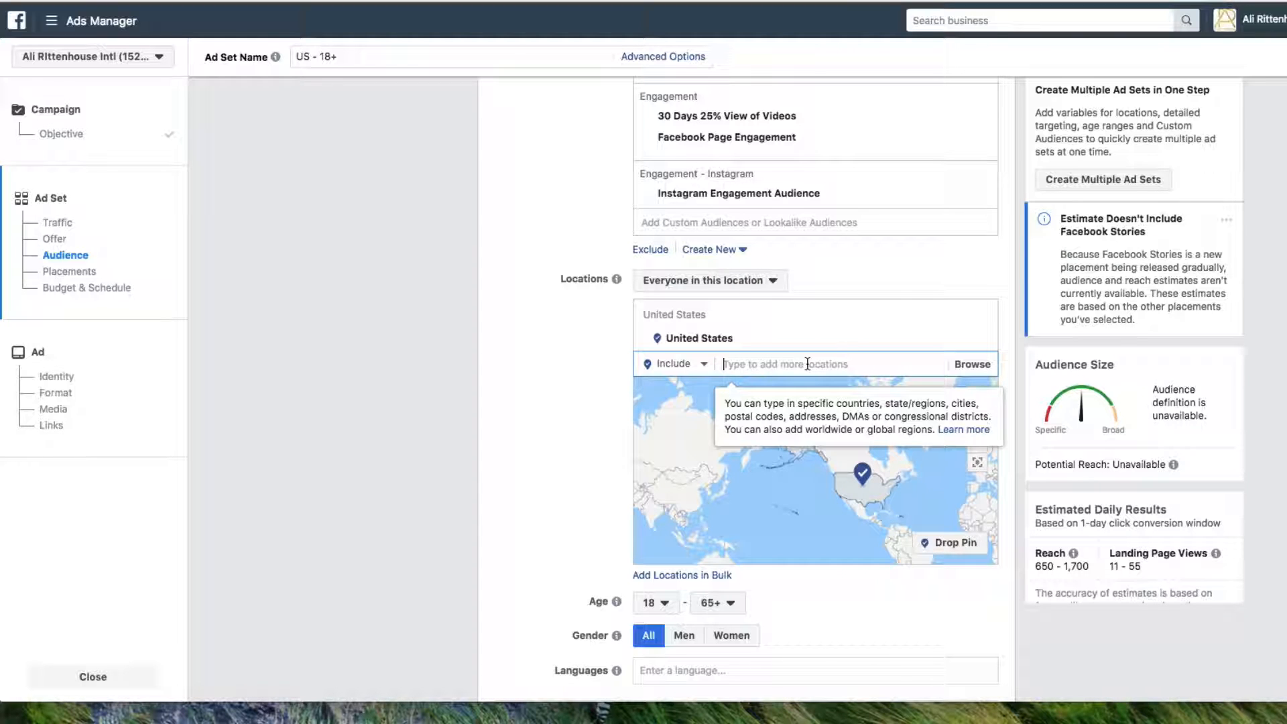
type("Canada")
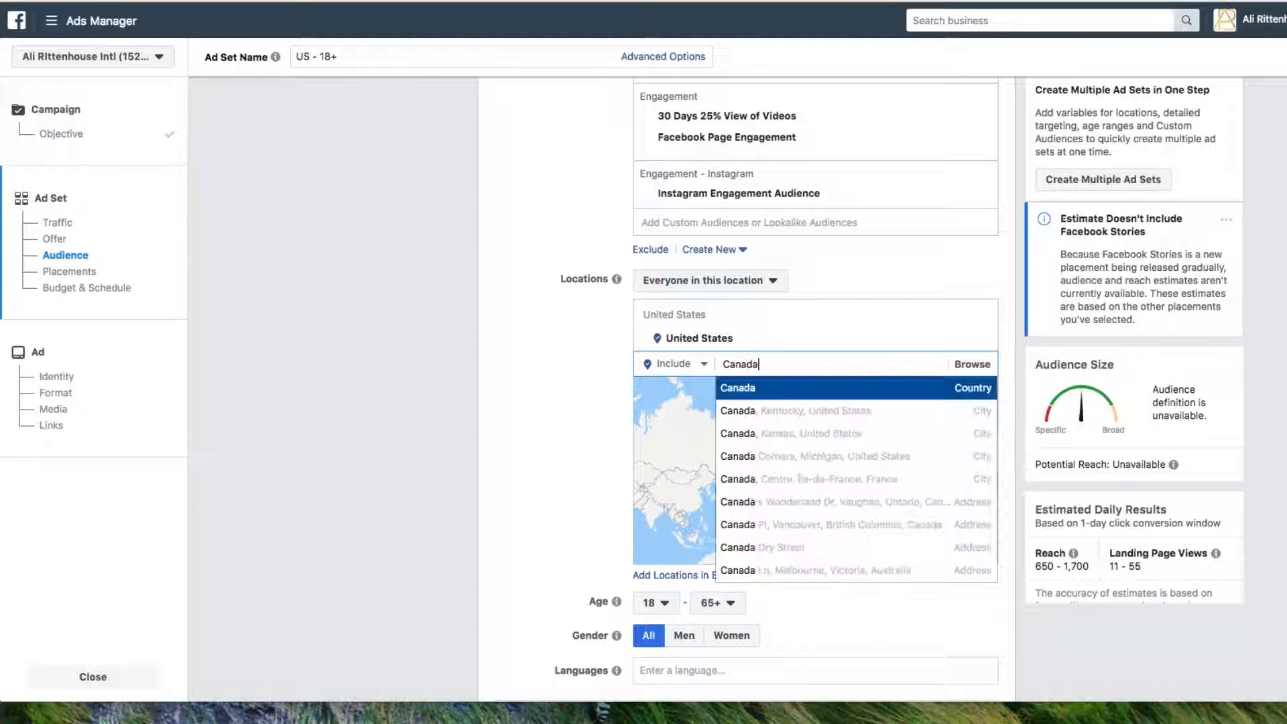
left_click(804, 388)
type("United Kingdom")
left_click(805, 441)
type("Australia")
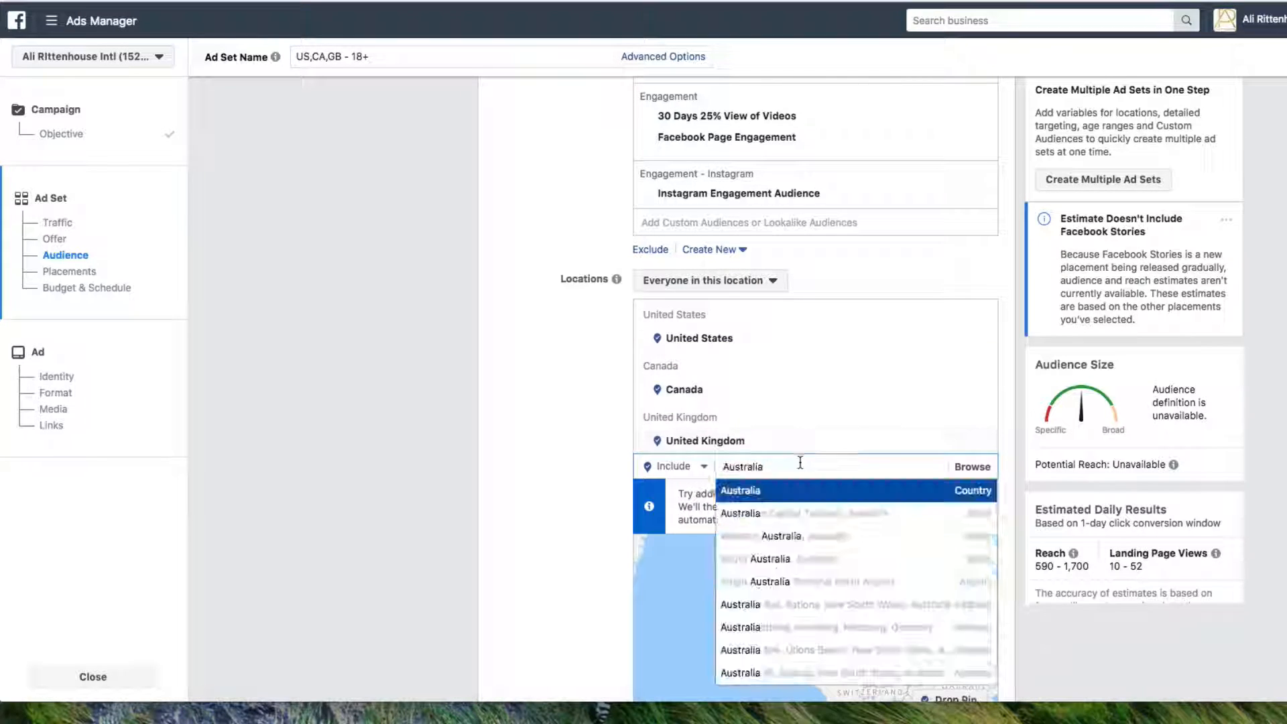
left_click(803, 492)
Extend the audience's locations with the countries Mexico, France, Italy, Germany and Spain
type("Mexico")
left_click(773, 547)
type("France")
left_click(772, 570)
type("Italy")
left_click(772, 570)
type("Germany")
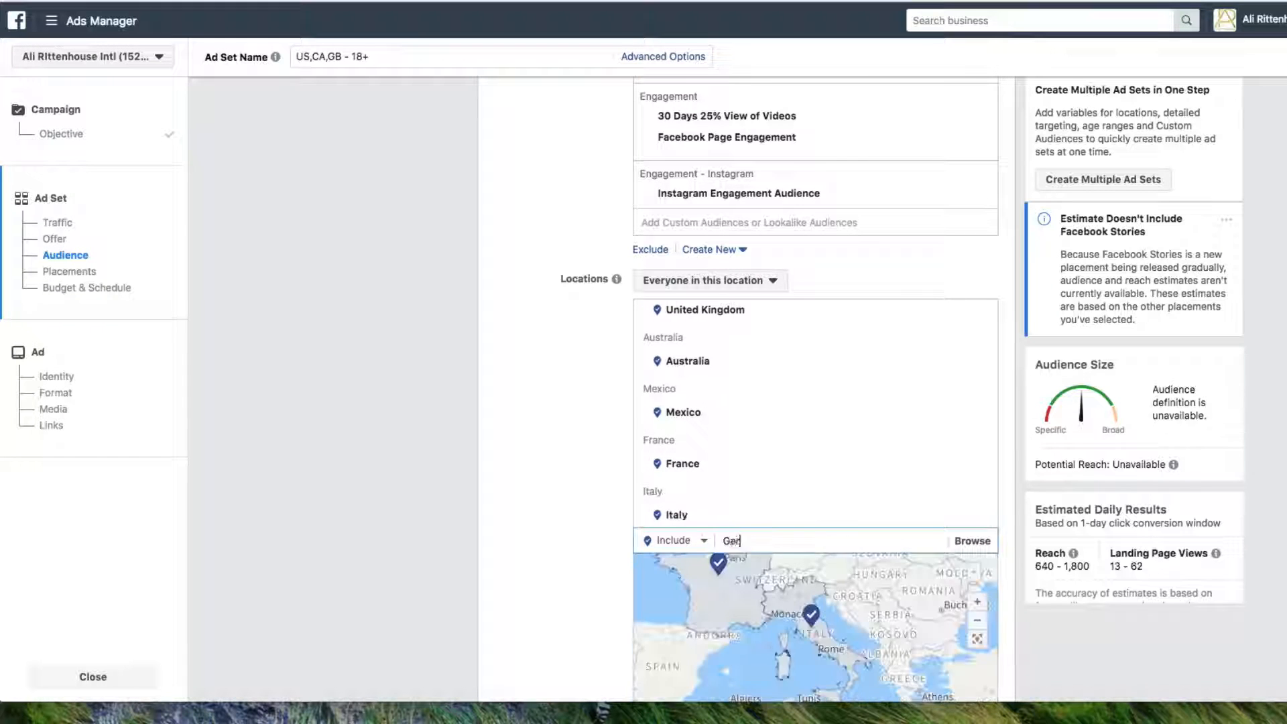
left_click(772, 571)
type("Spain")
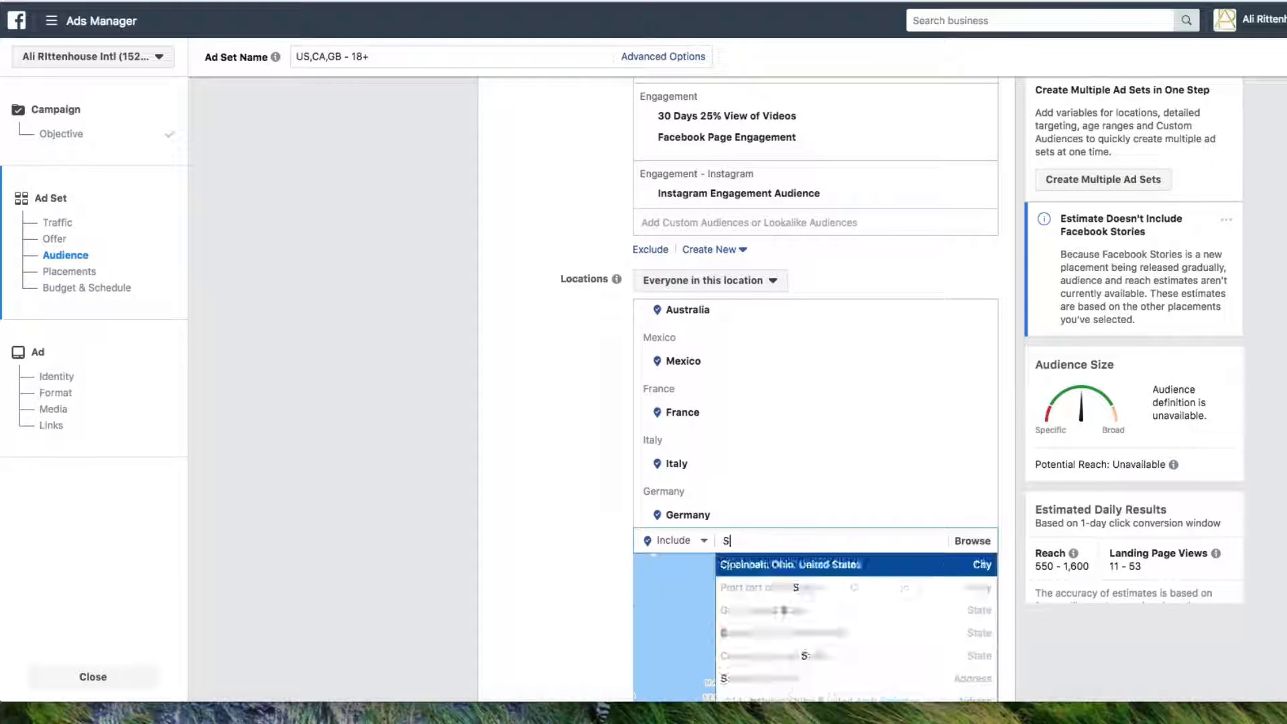
left_click(763, 568)
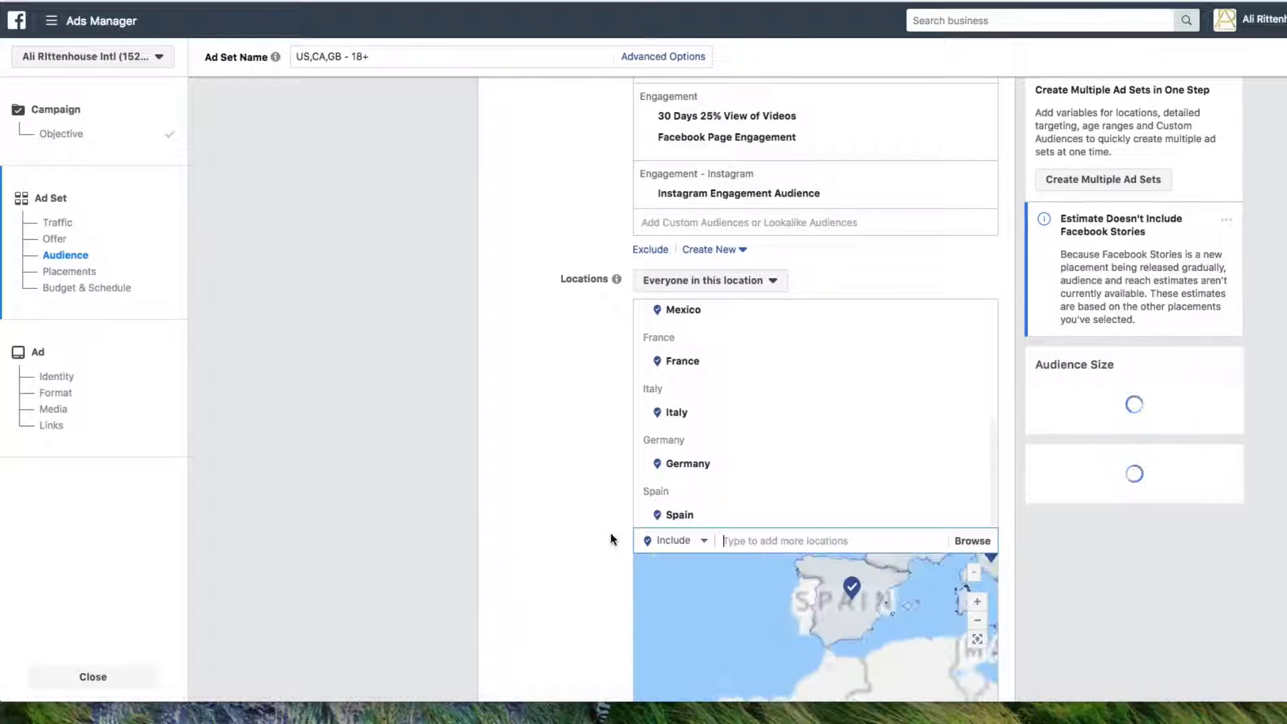
Restrict the audience to women and set the age range to 30 to 48
scroll(606, 530, "down", 3)
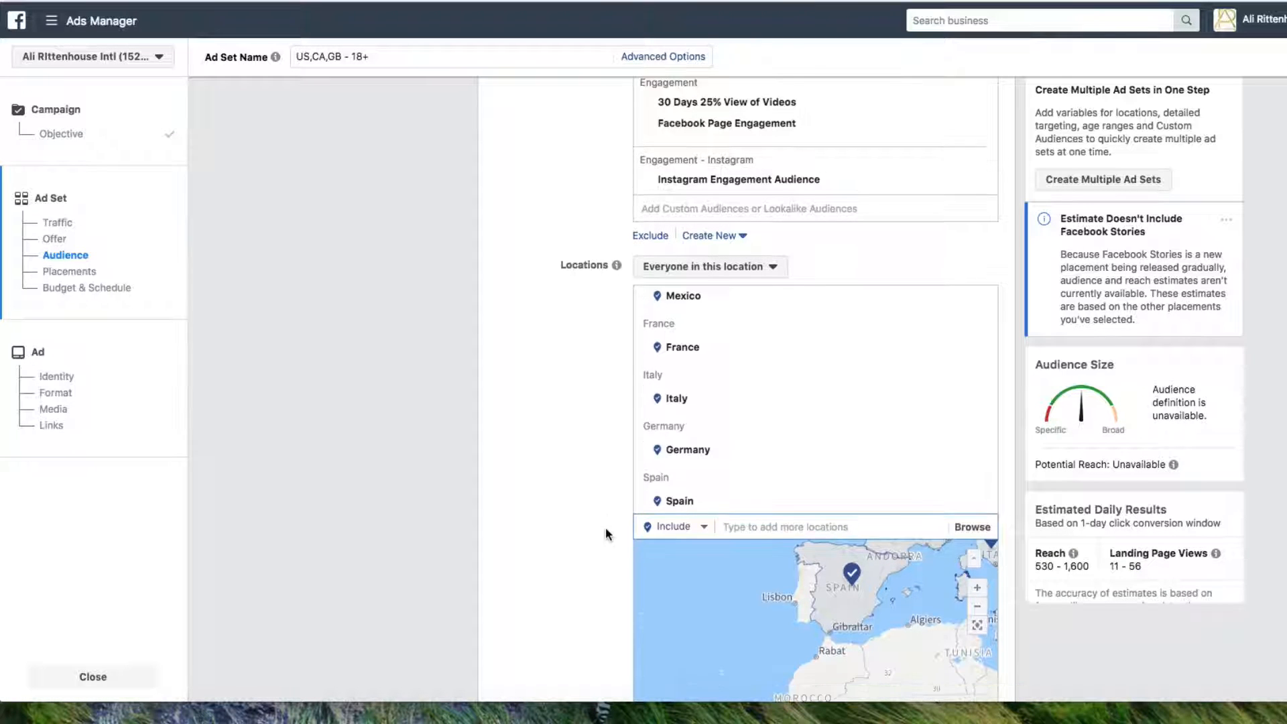
scroll(606, 527, "down", 3)
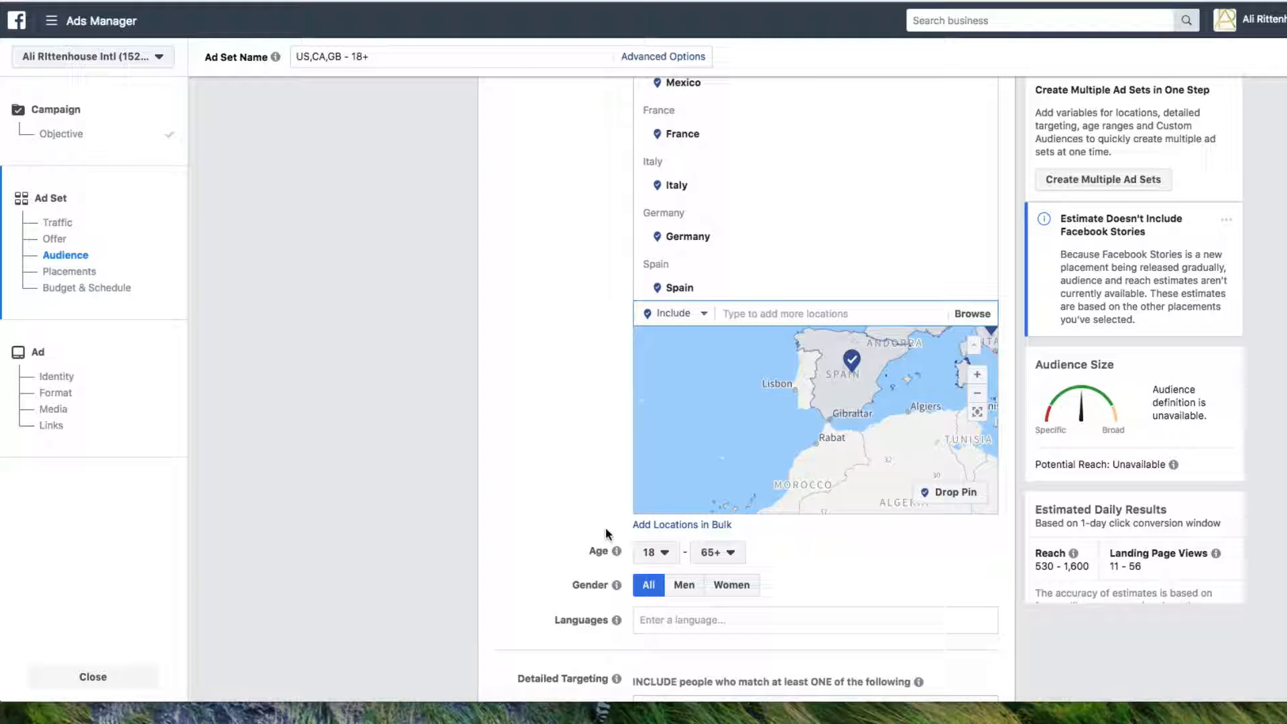
left_click(736, 588)
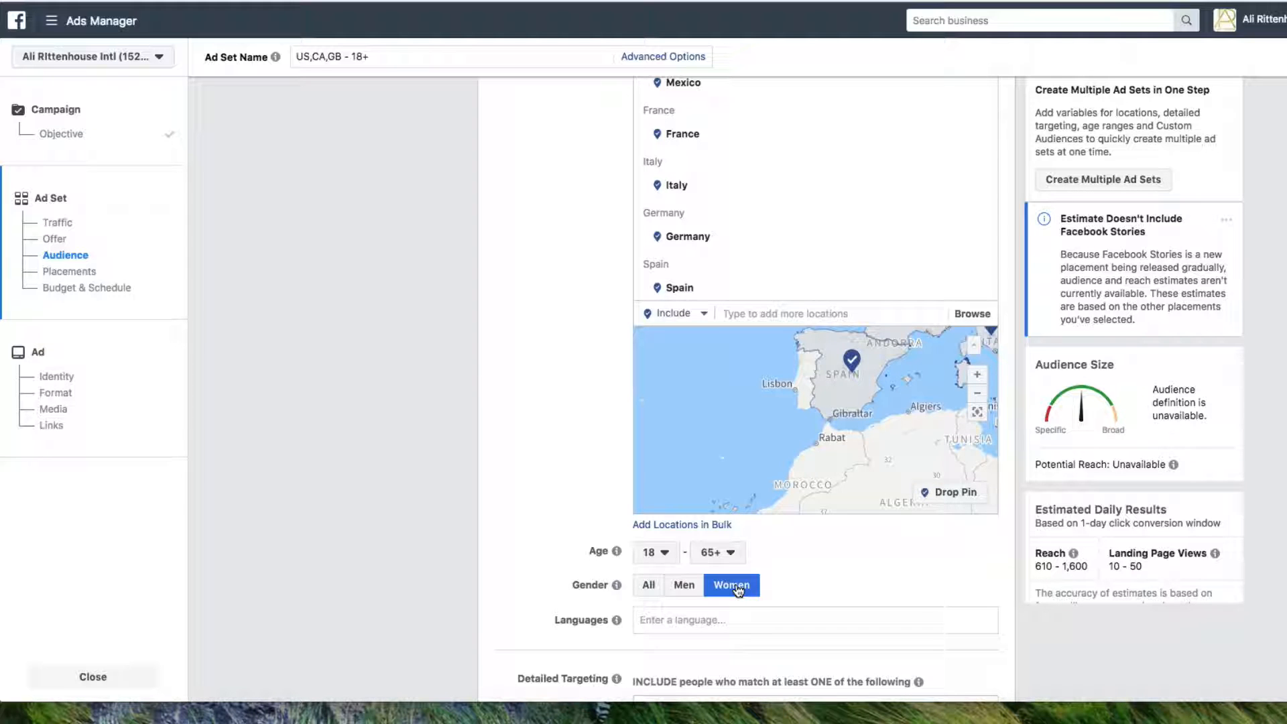
left_click(655, 553)
scroll(668, 494, "down", 3)
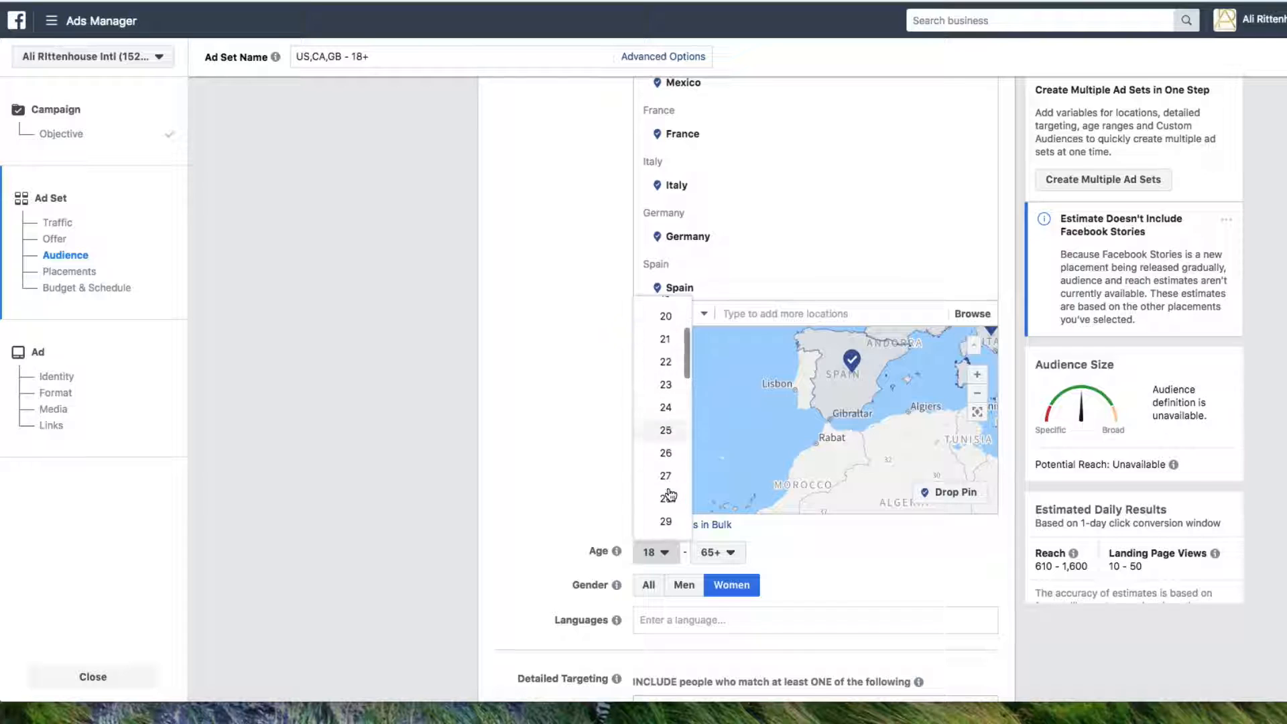
left_click(667, 511)
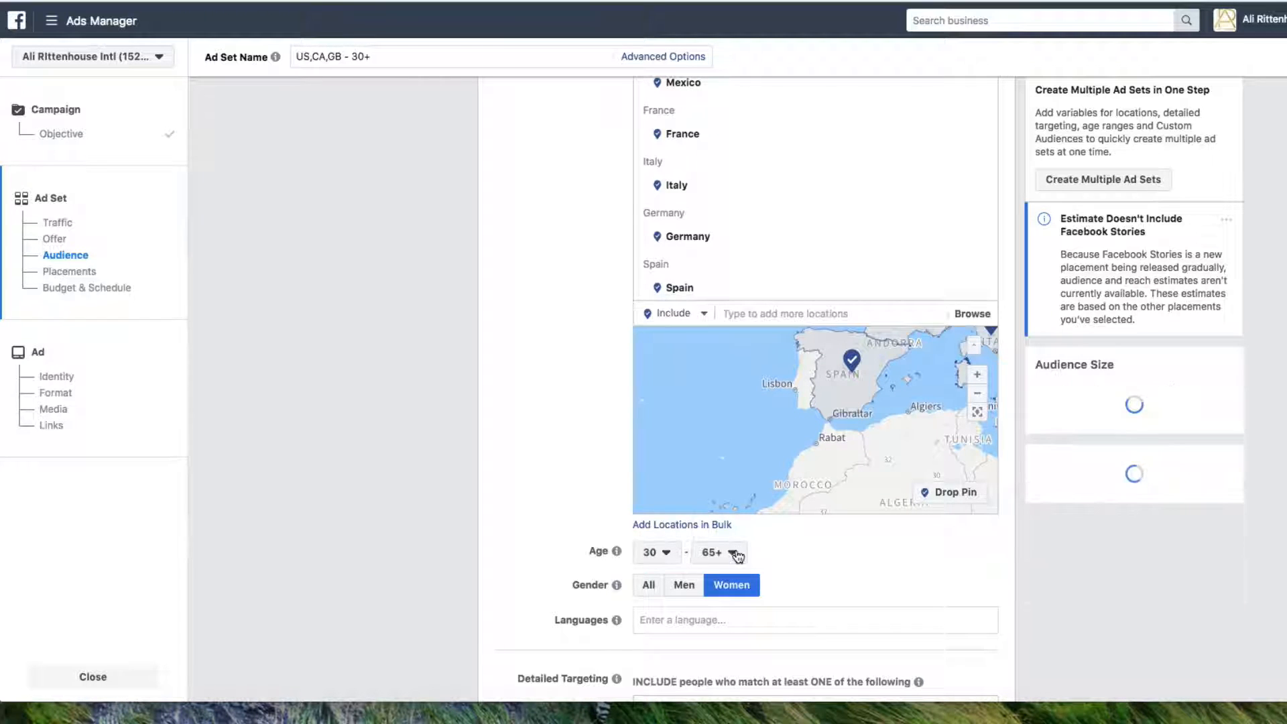
left_click(717, 552)
scroll(737, 469, "down", 2)
scroll(740, 335, "up", 3)
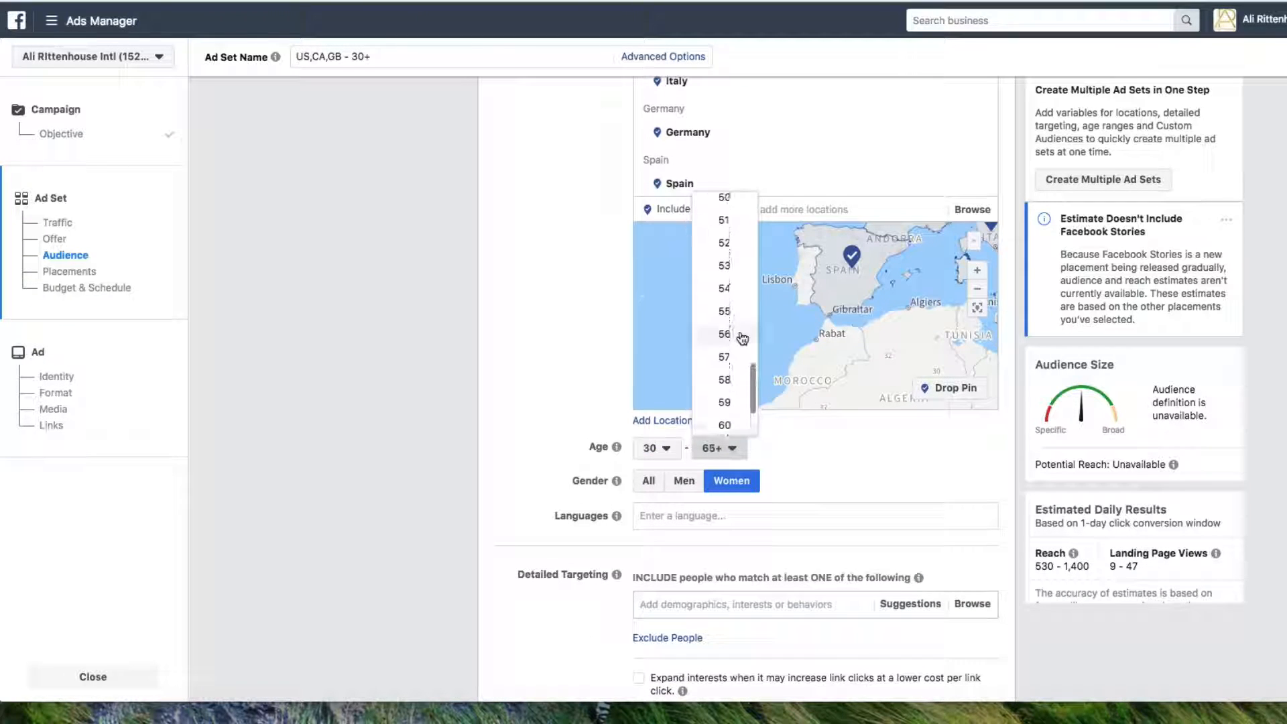
left_click(728, 251)
Set the audience's language to English (All)
left_click(671, 541)
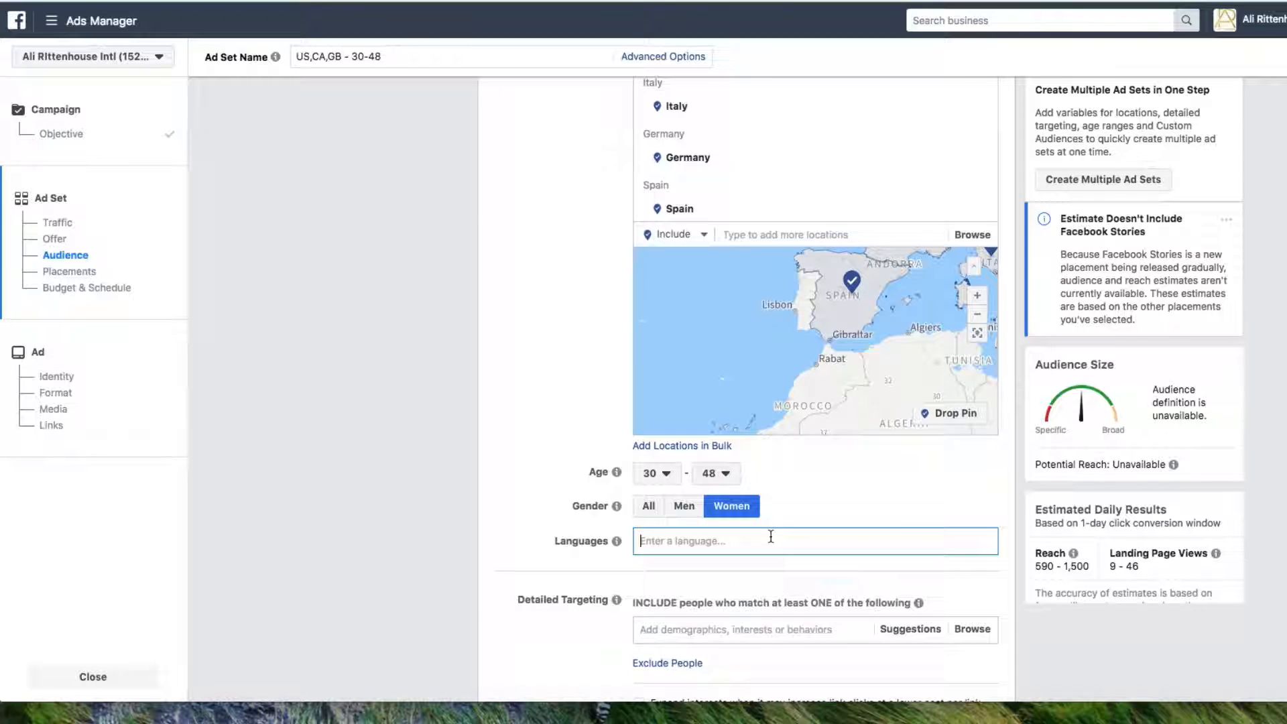
type("En")
left_click(747, 566)
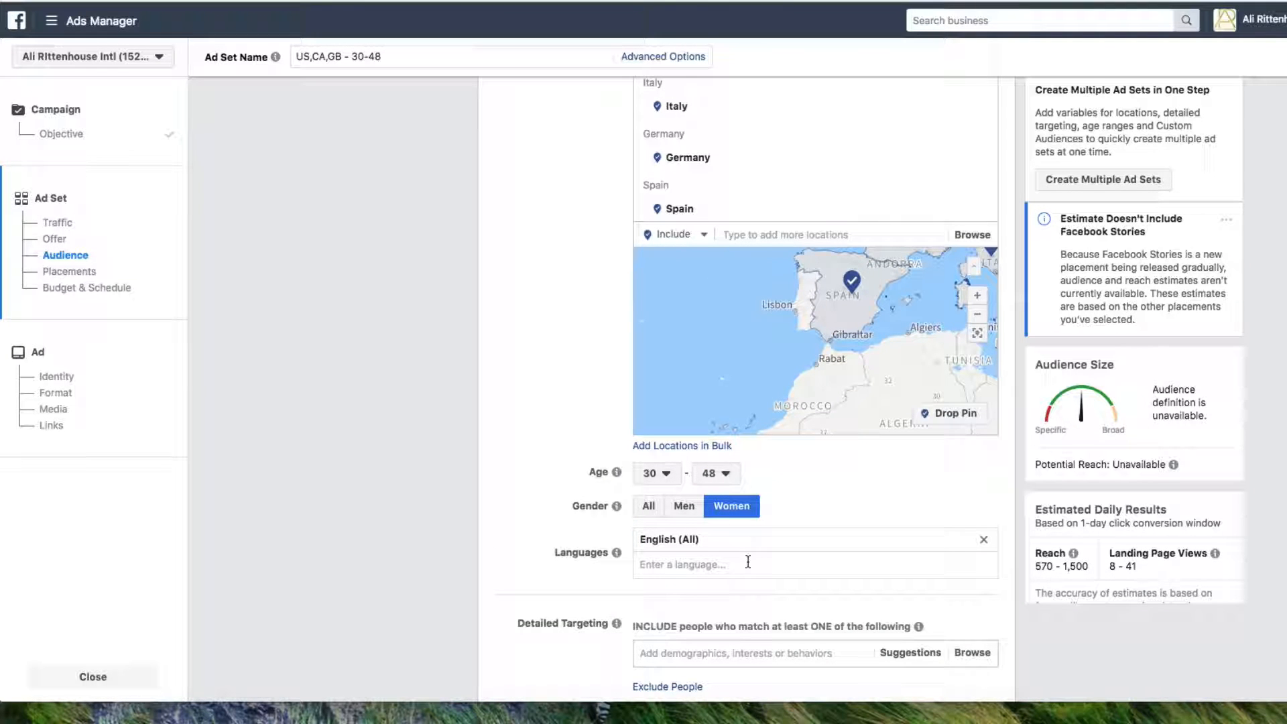
Set the ad set's daily budget to $10
scroll(747, 562, "down", 4)
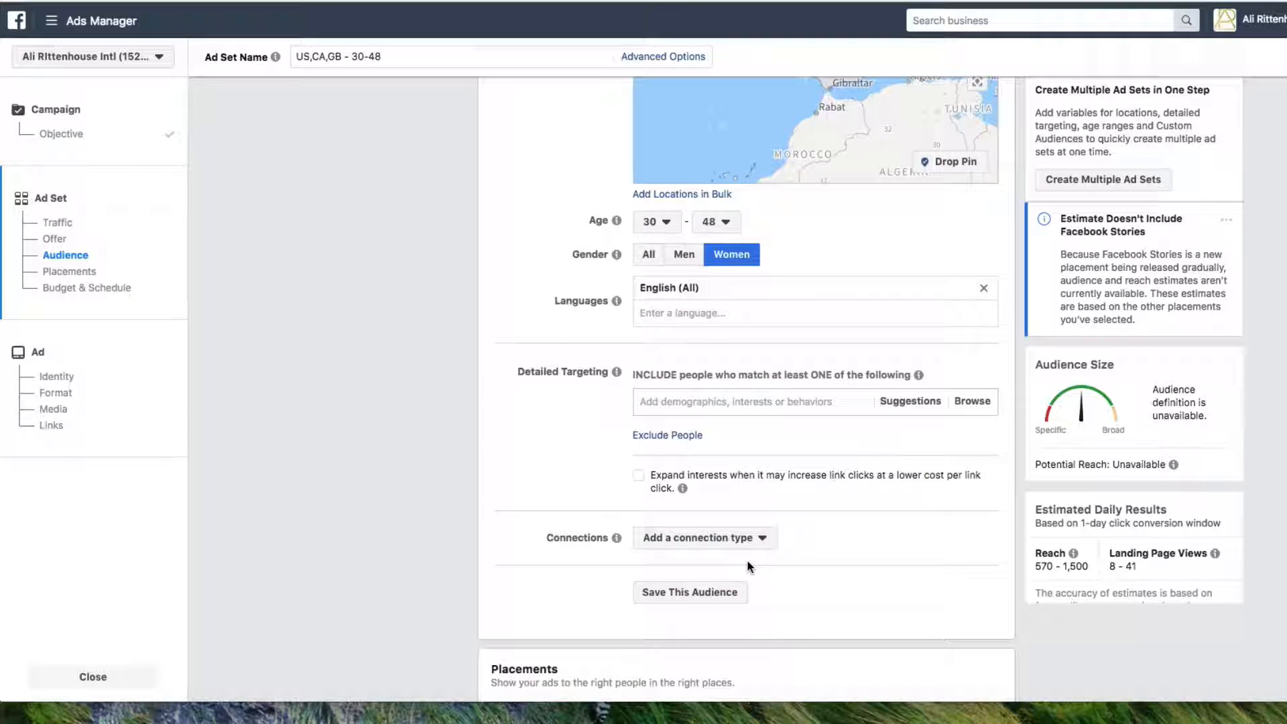
scroll(574, 264, "up", 2)
scroll(577, 260, "down", 4)
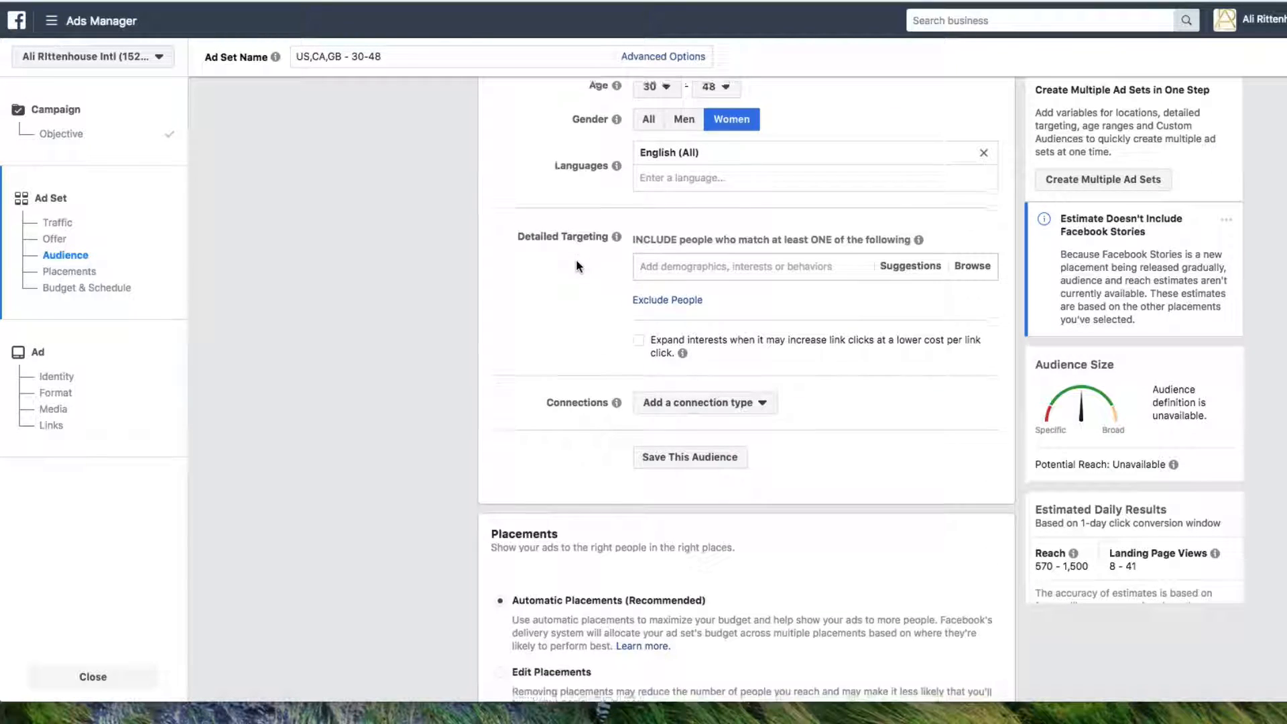
scroll(577, 261, "down", 8)
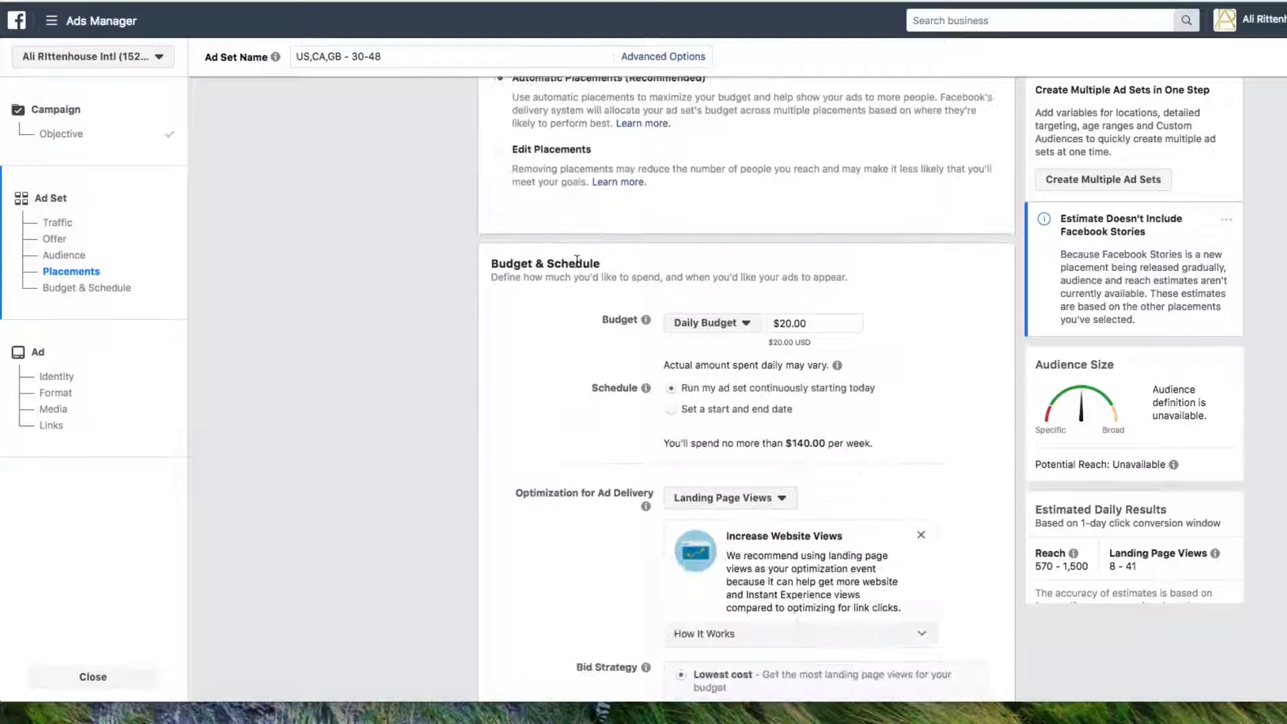
left_click(785, 323)
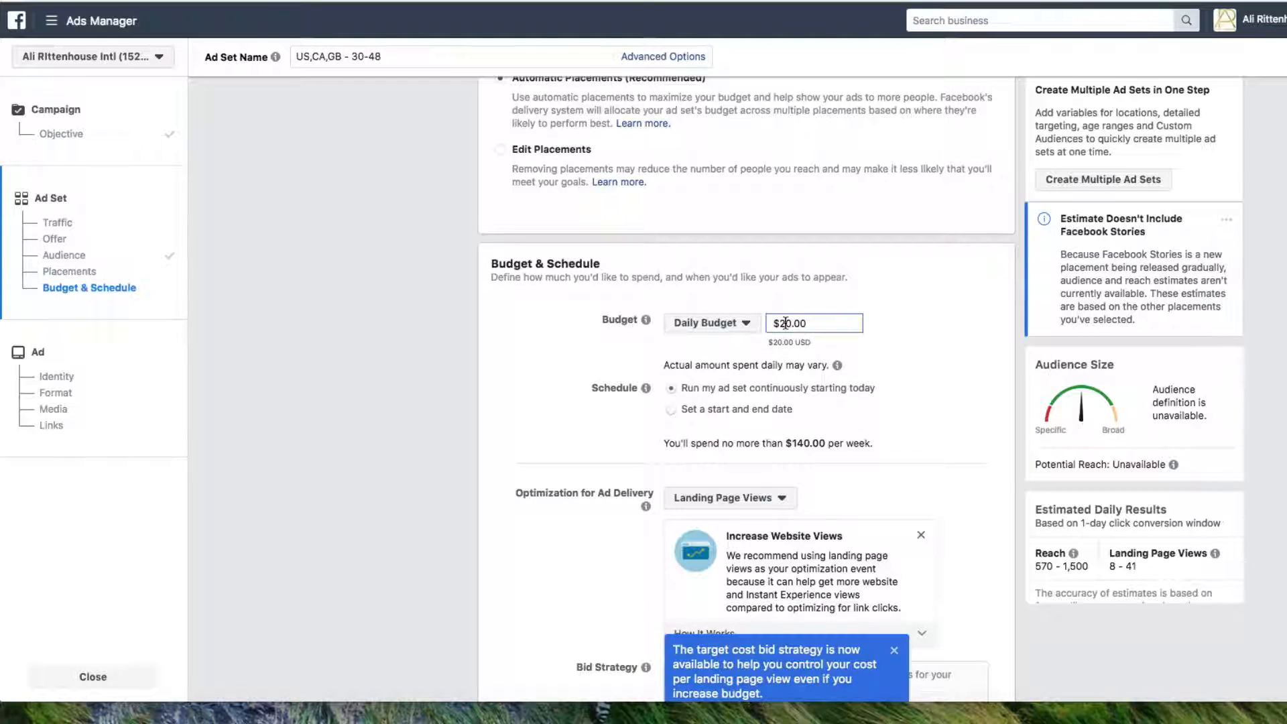
key("BackSpace")
type("1")
Rename the ad set as "Engagement FB, IG, Website" and continue to the ad setup
scroll(786, 323, "down", 5)
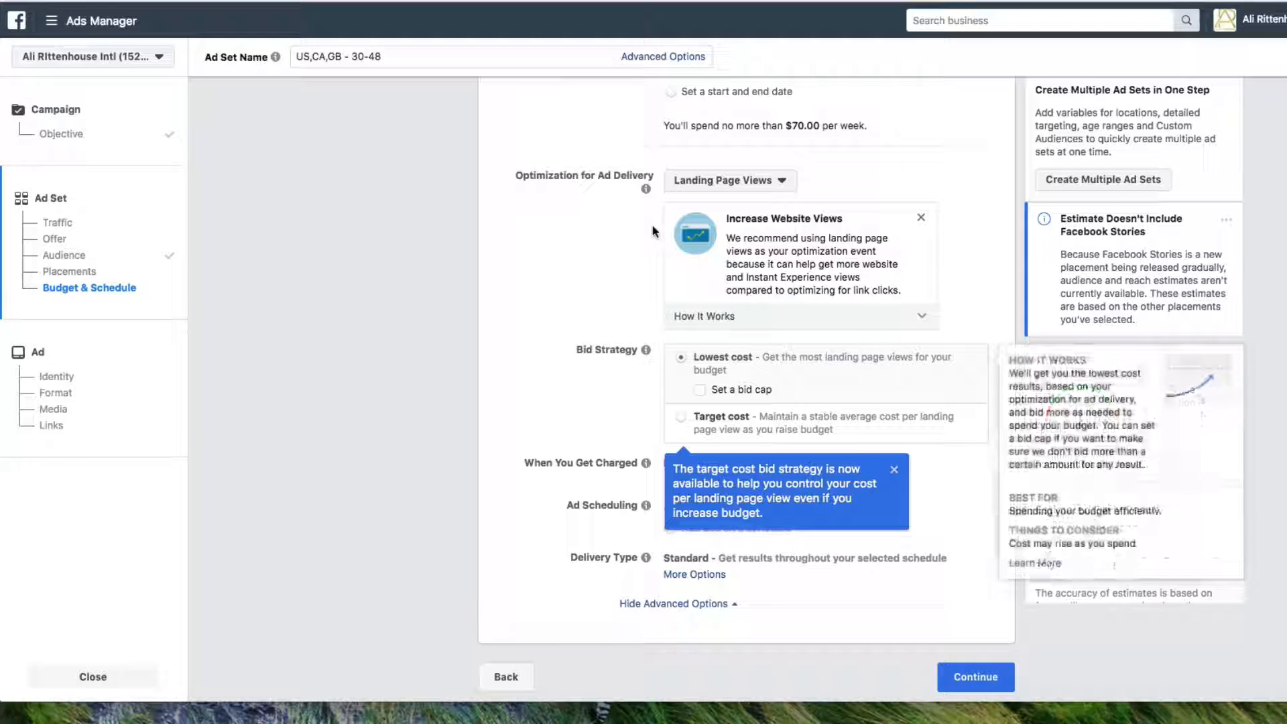
double_click(332, 57)
triple_click(330, 57)
key("BackSpace")
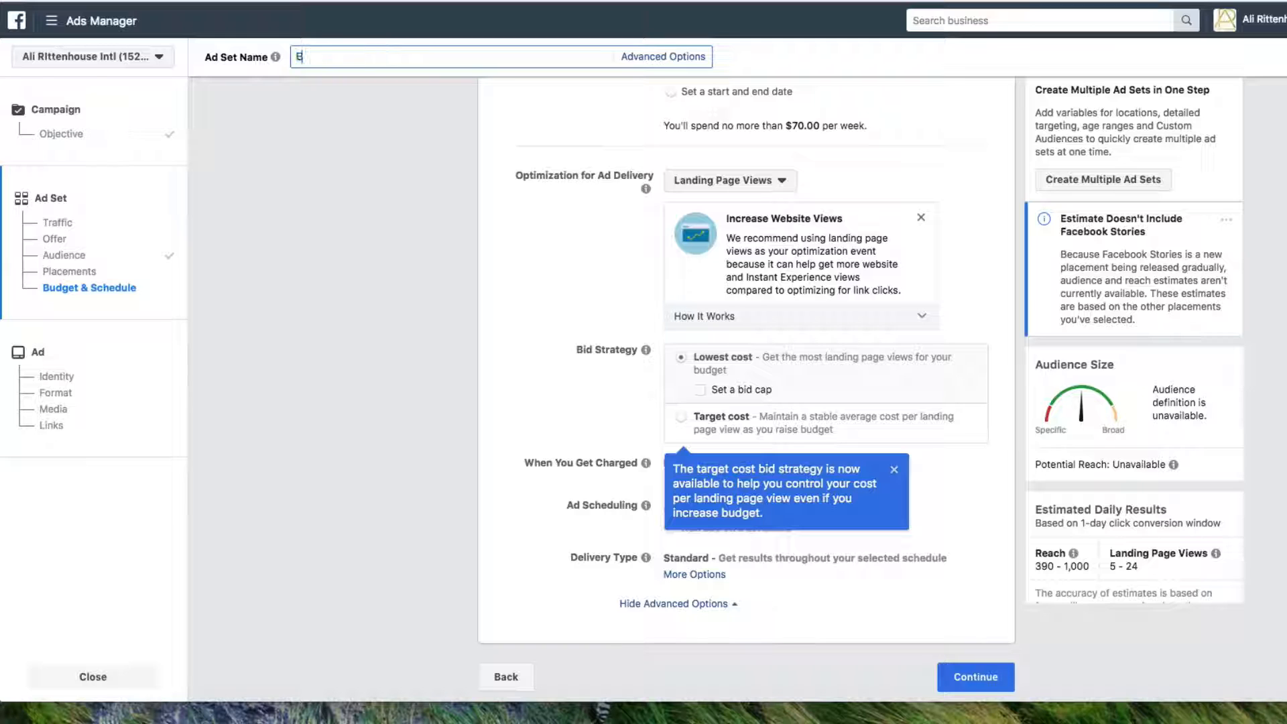
type("Engagemetn")
key("BackSpace")
key("BackSpace")
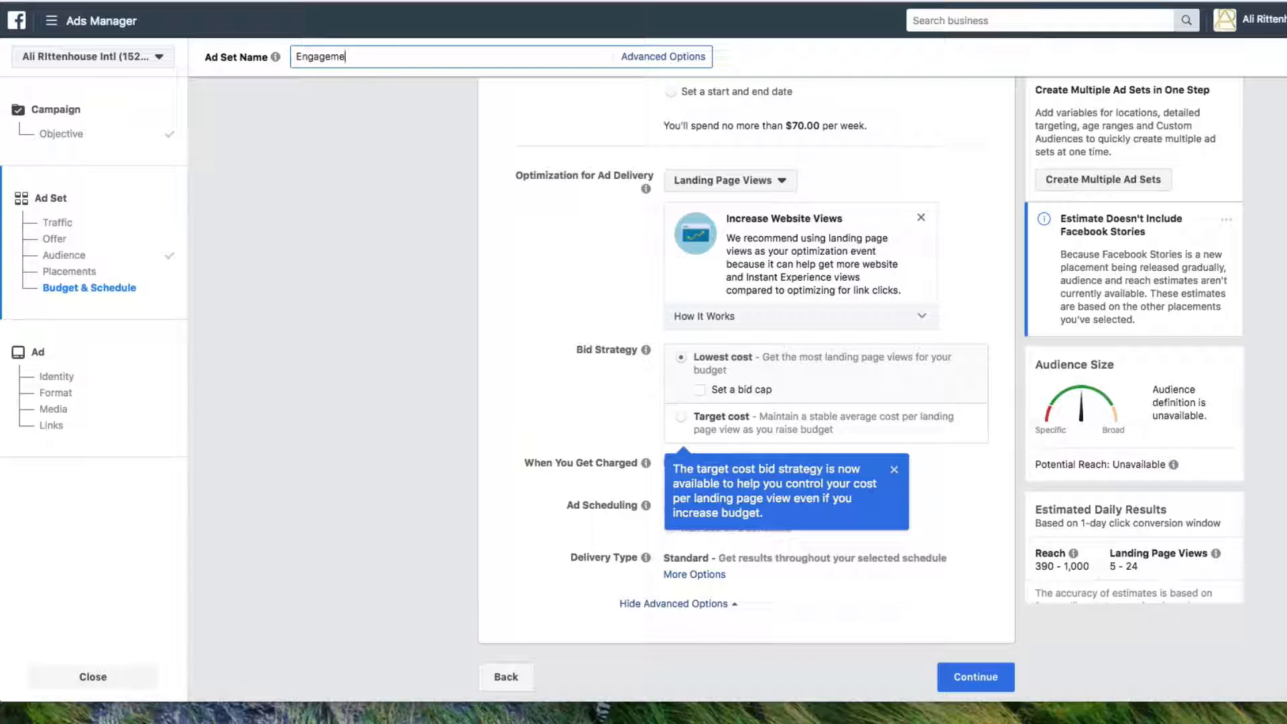
type("nt")
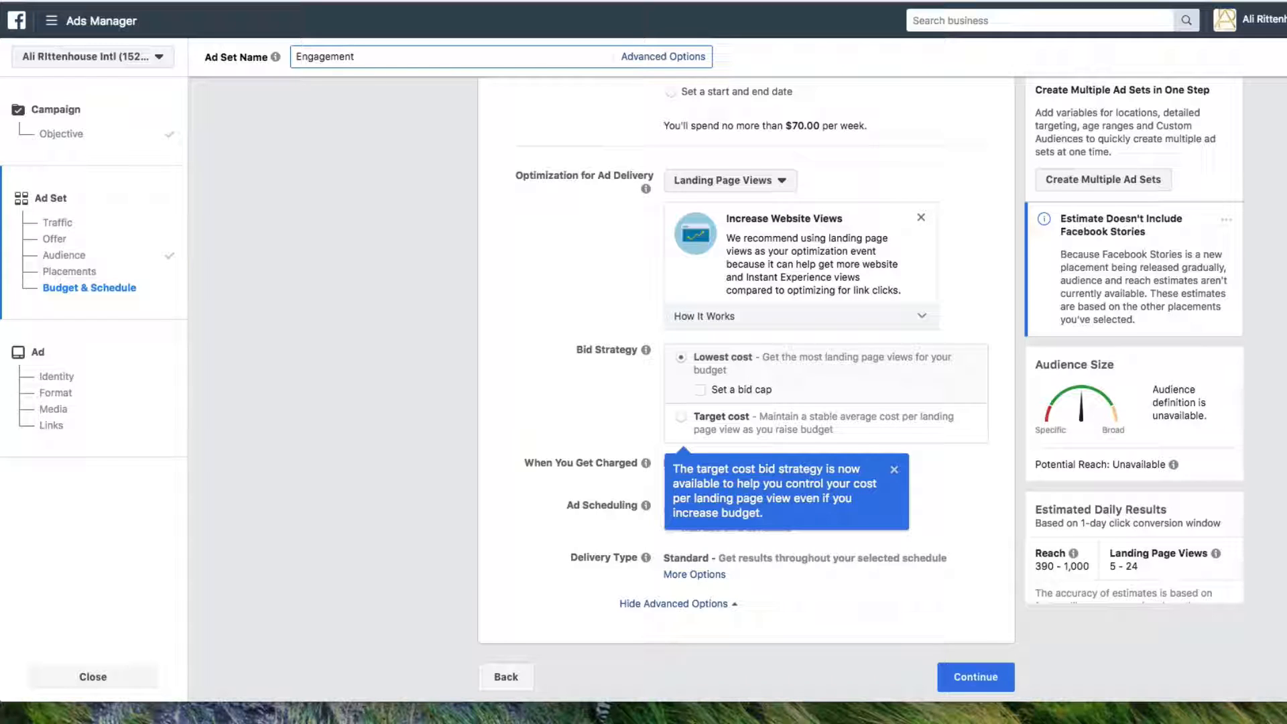
type(" FB, IG, Website")
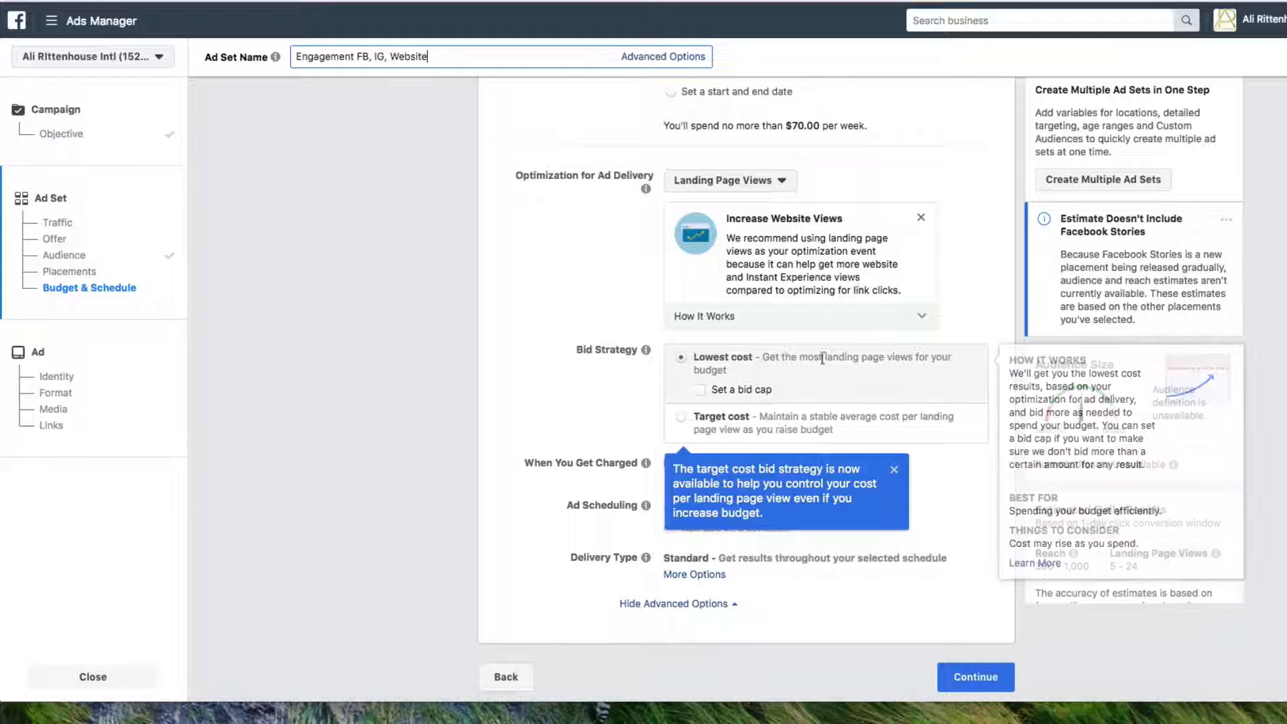
left_click(980, 677)
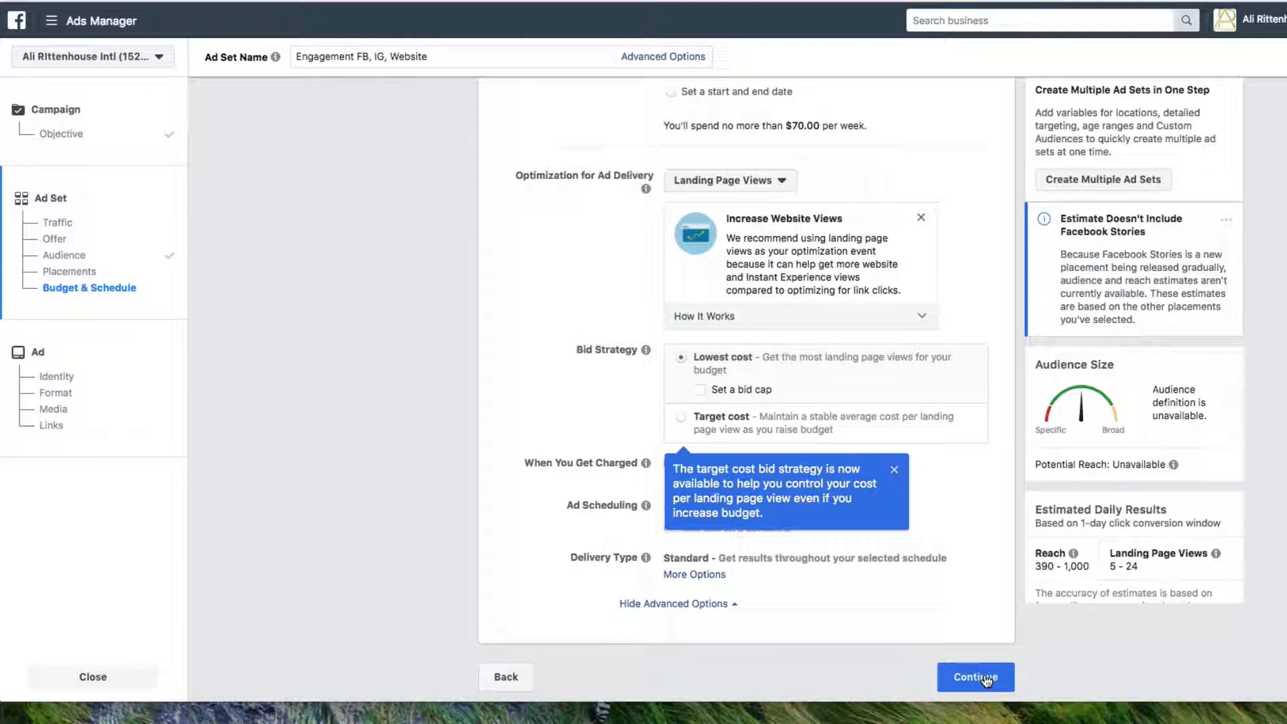
Choose the business's own Instagram account to represent the business in the ad
left_click(681, 223)
left_click(613, 276)
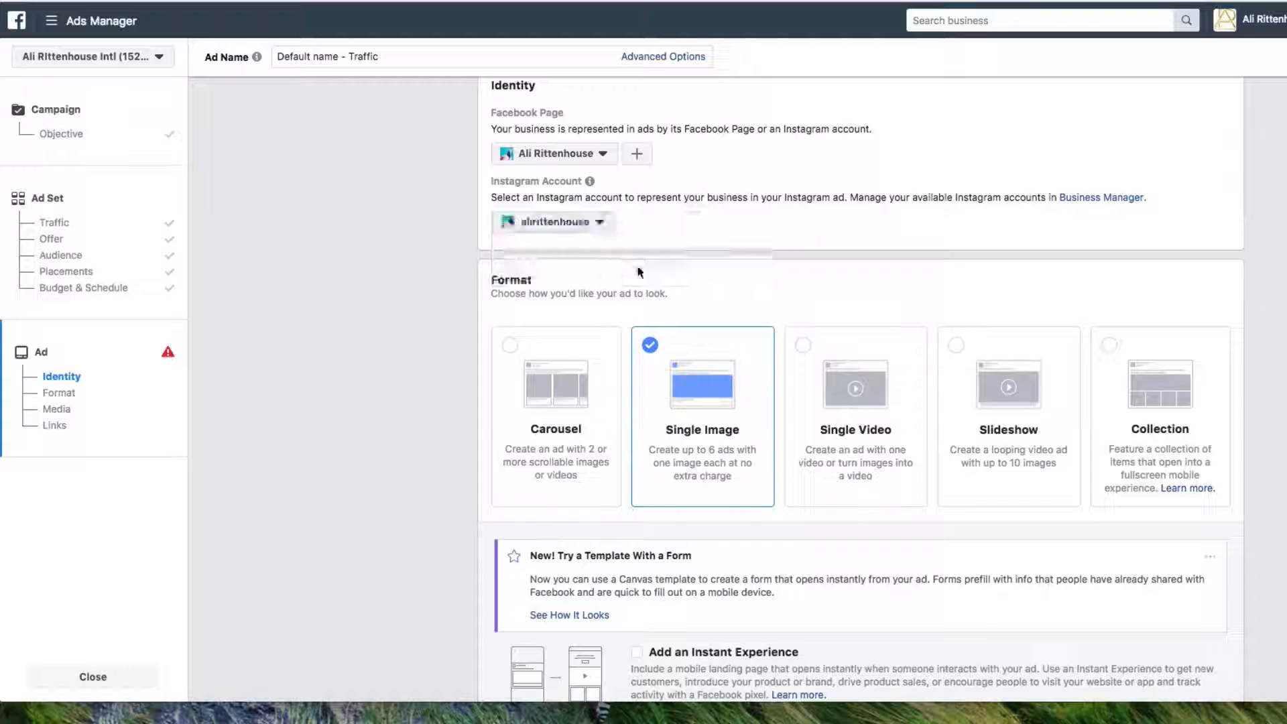
Add the account library photo of a laptop and vase on a wooden table as the single image ad's picture
scroll(769, 308, "down", 3)
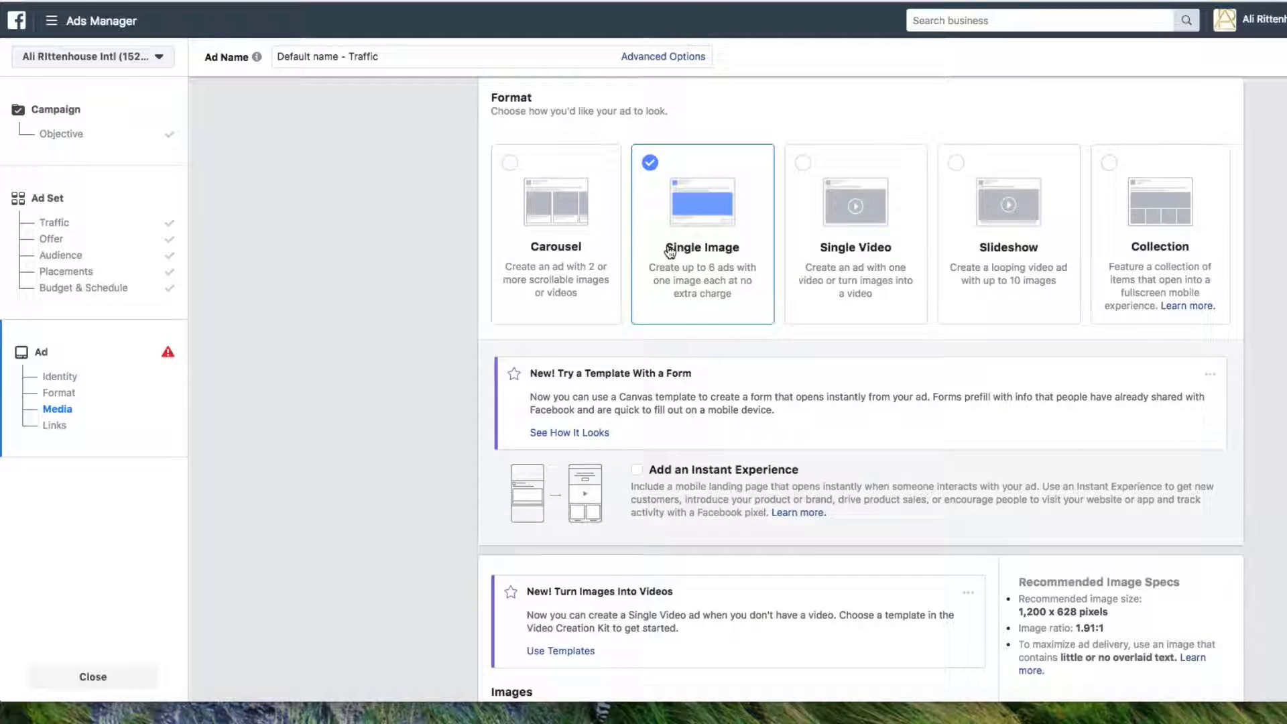
scroll(669, 251, "down", 4)
scroll(668, 246, "down", 3)
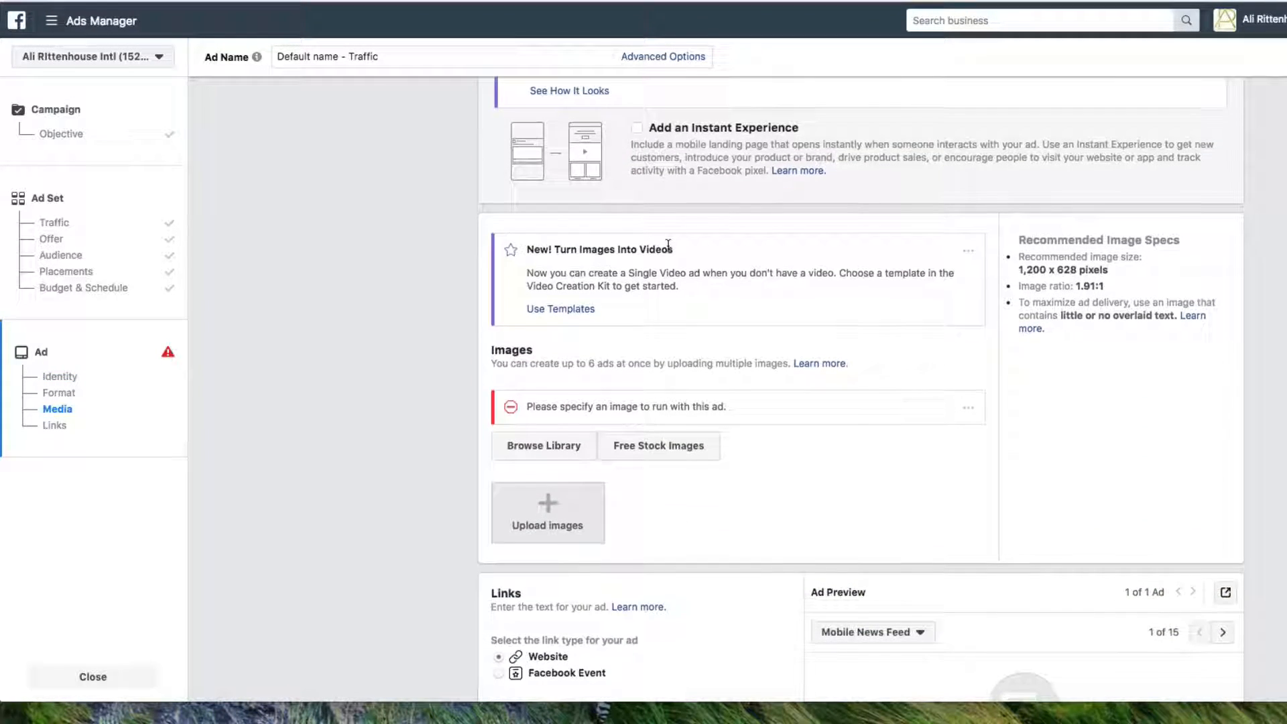
left_click(569, 379)
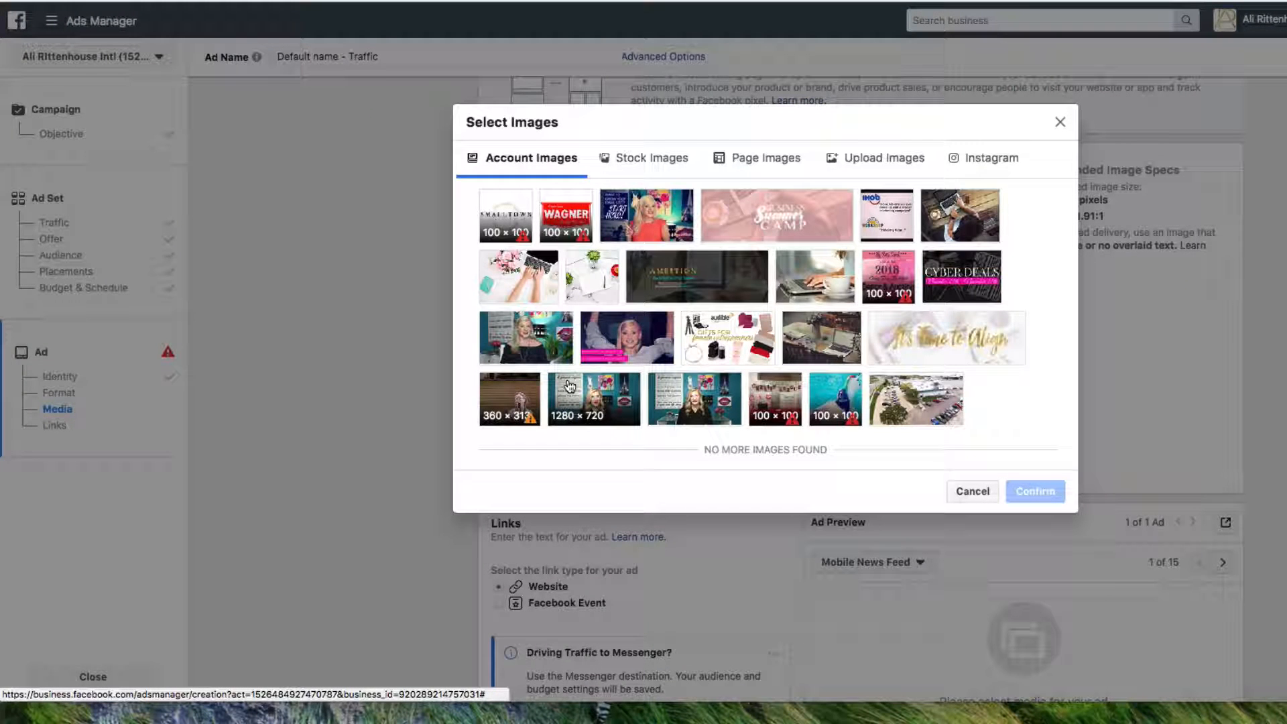
left_click(821, 337)
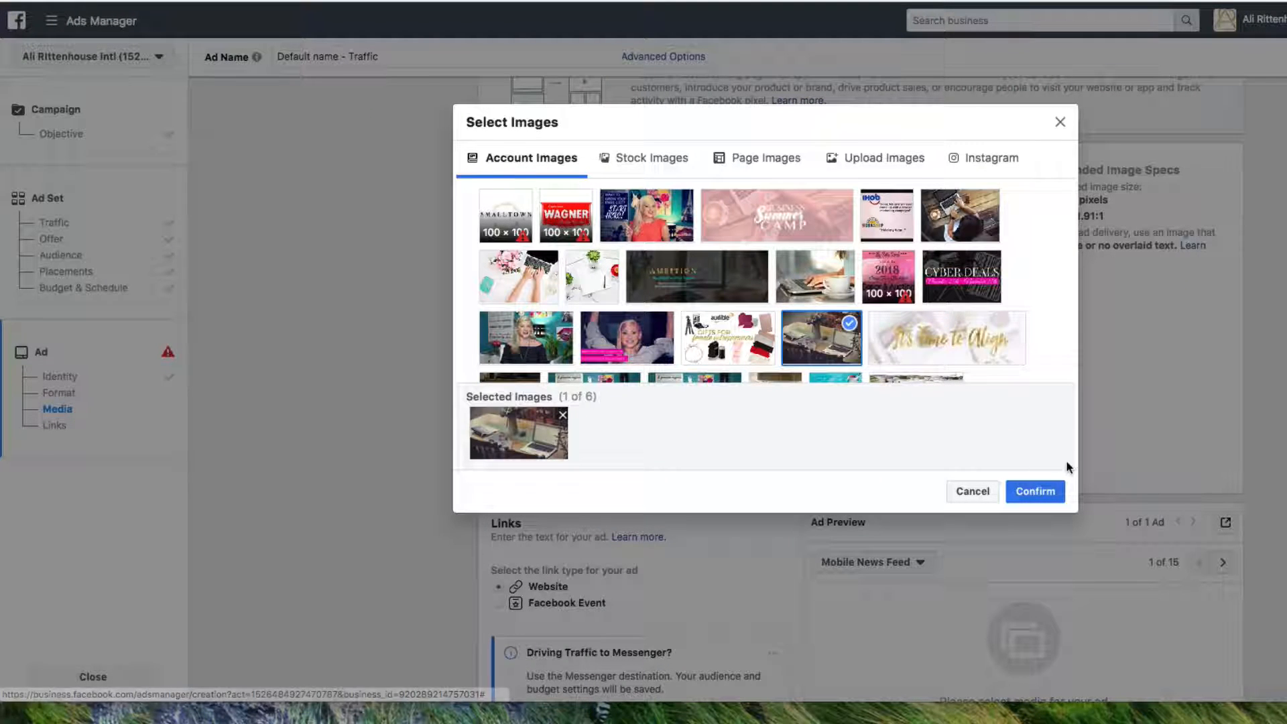
left_click(1036, 492)
Examine the ad preview and the text, website URL and headline fields in the Links section
scroll(859, 477, "down", 3)
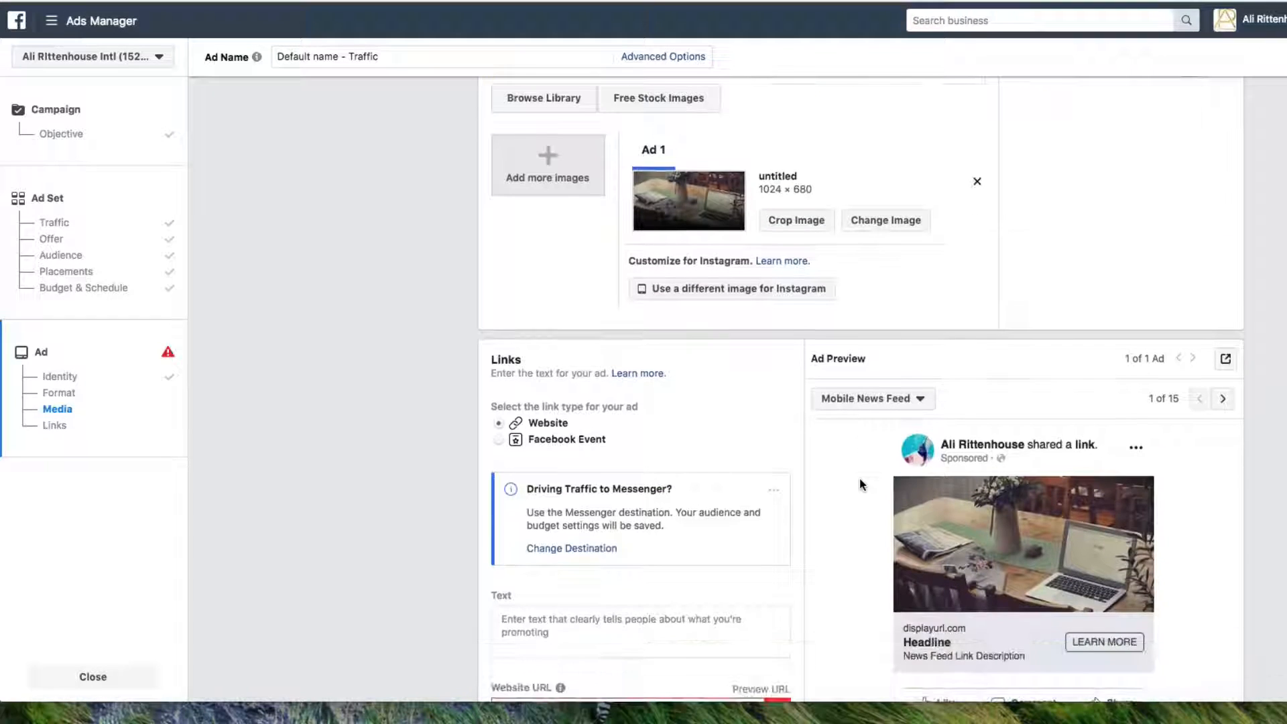
scroll(859, 479, "down", 2)
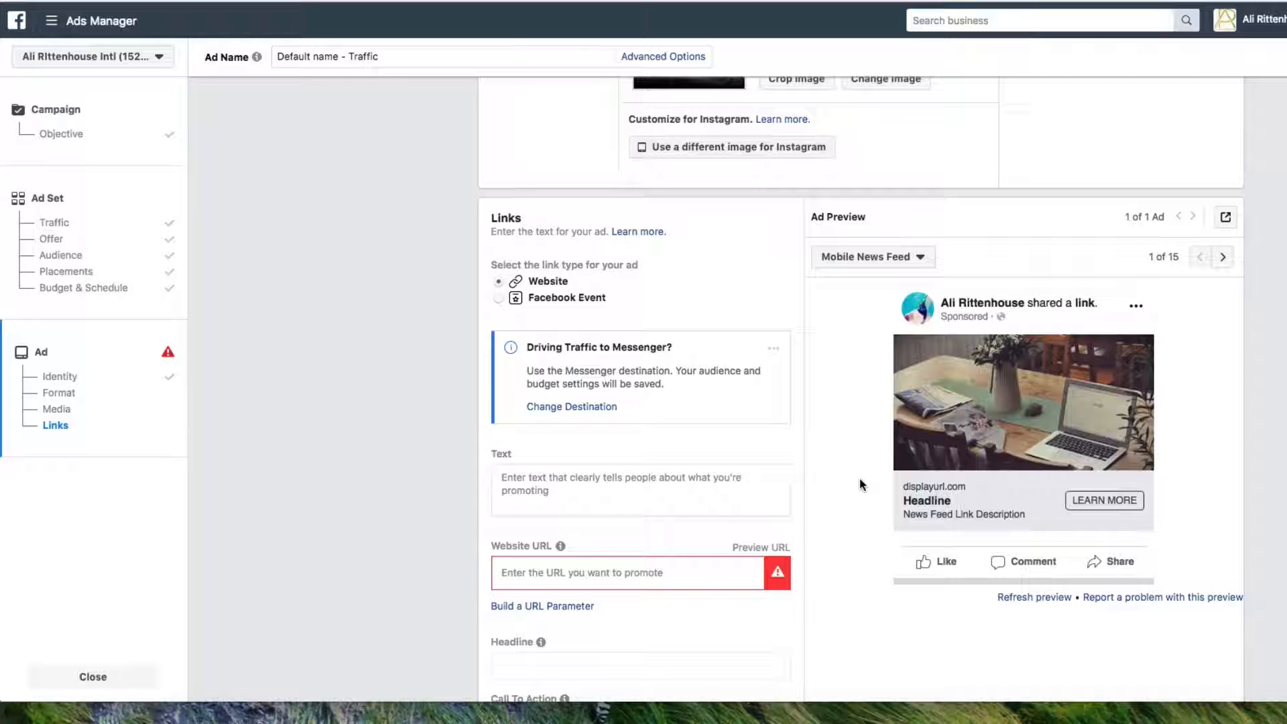
scroll(859, 477, "down", 2)
scroll(859, 476, "down", 3)
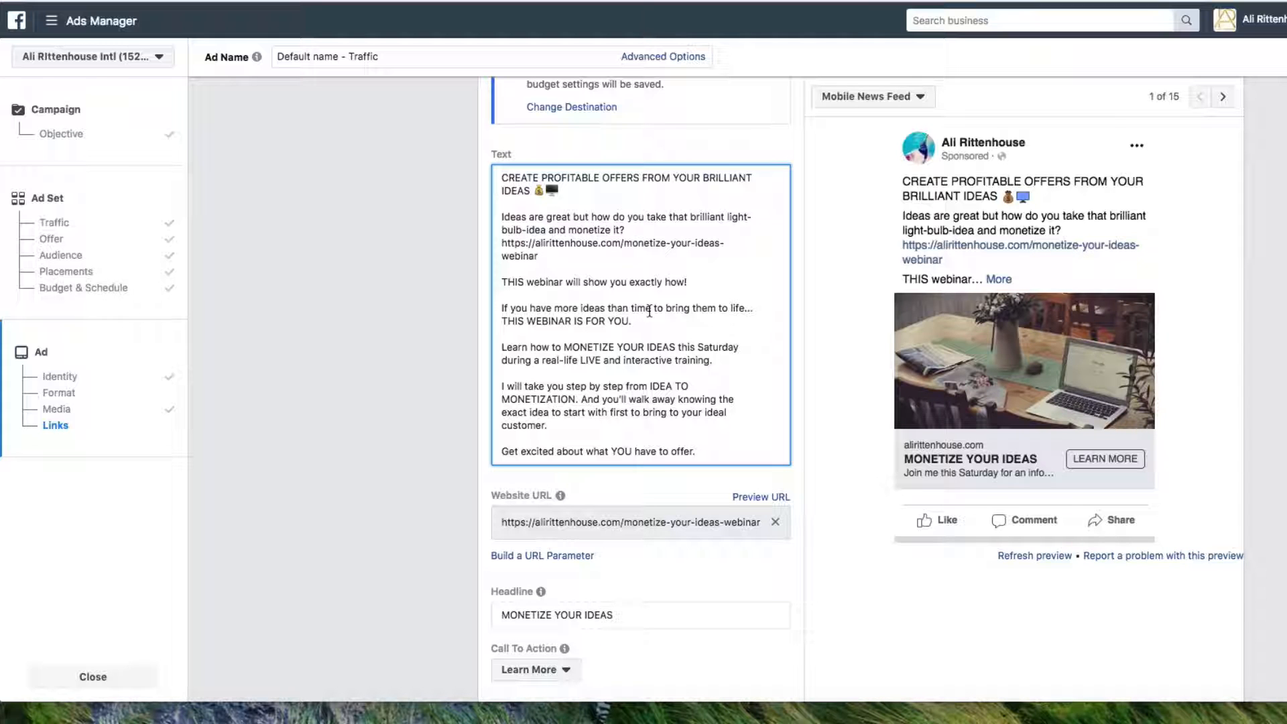
Review the ad text's opening through the webinar link, plus the website URL, headline, call to action and News Feed link description
left_click_drag(552, 264, 467, 169)
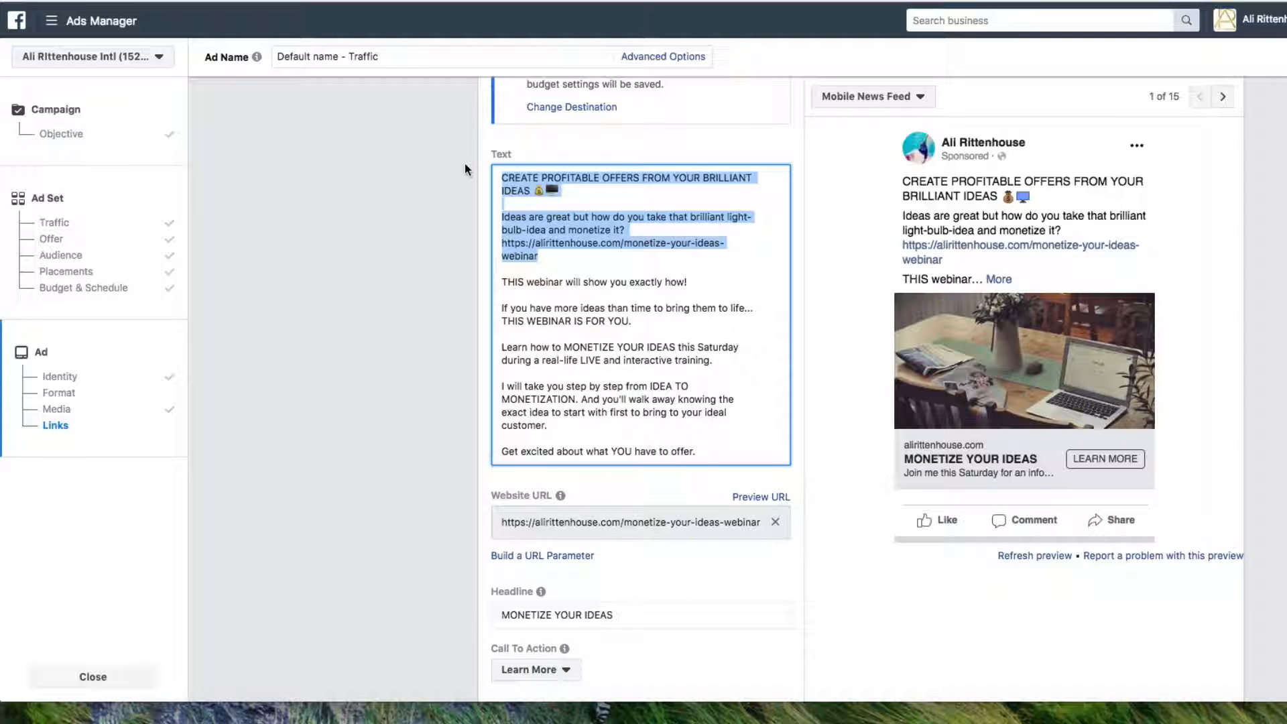
left_click(637, 267)
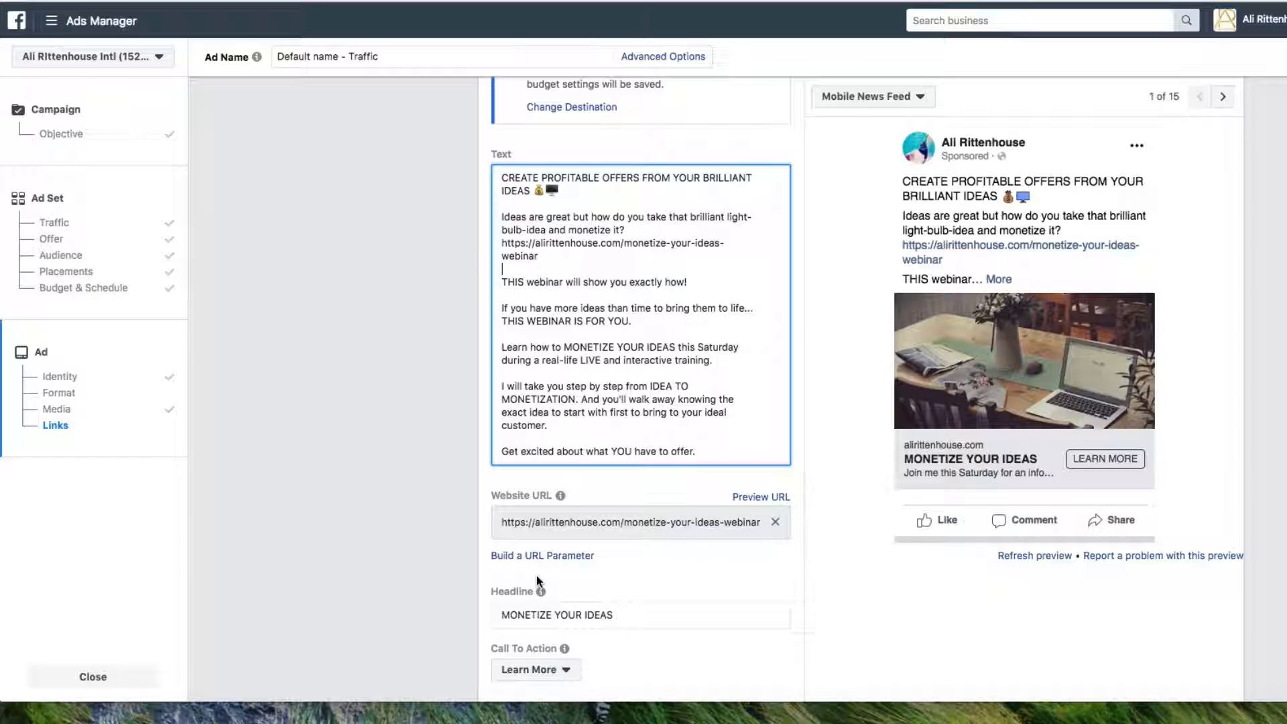
scroll(567, 441, "down", 1)
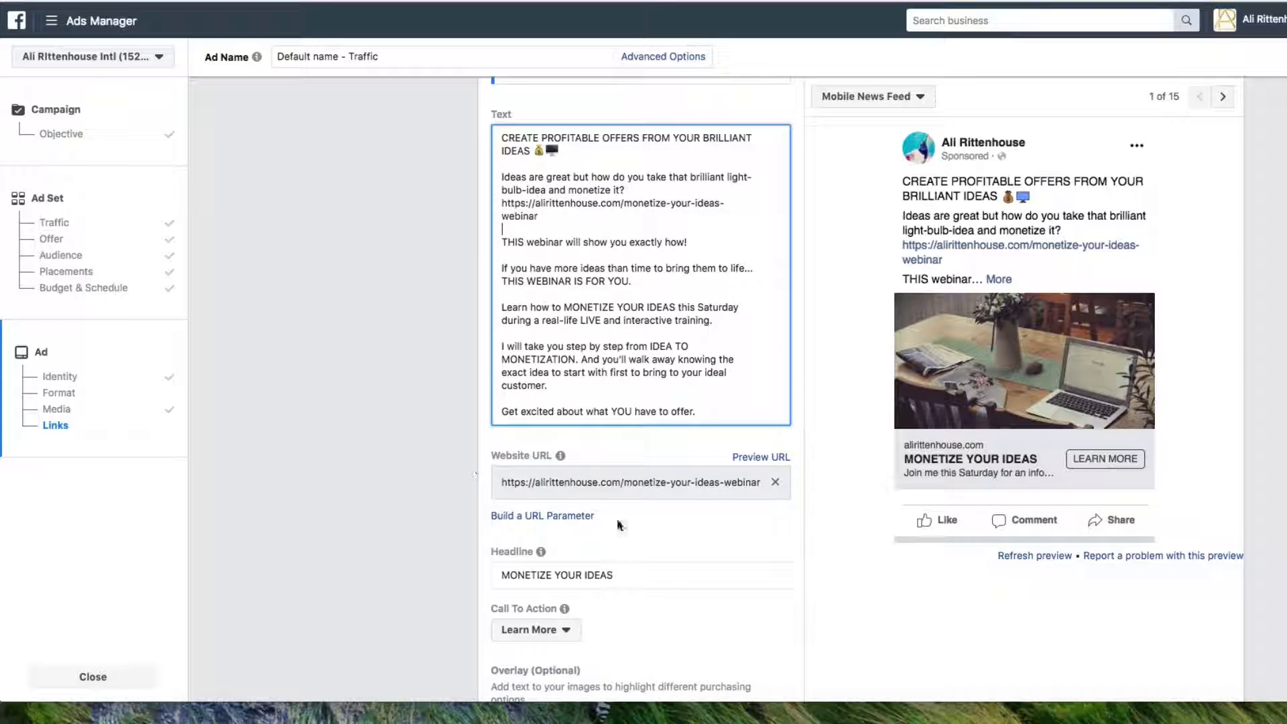
scroll(490, 419, "down", 1)
scroll(491, 419, "down", 1)
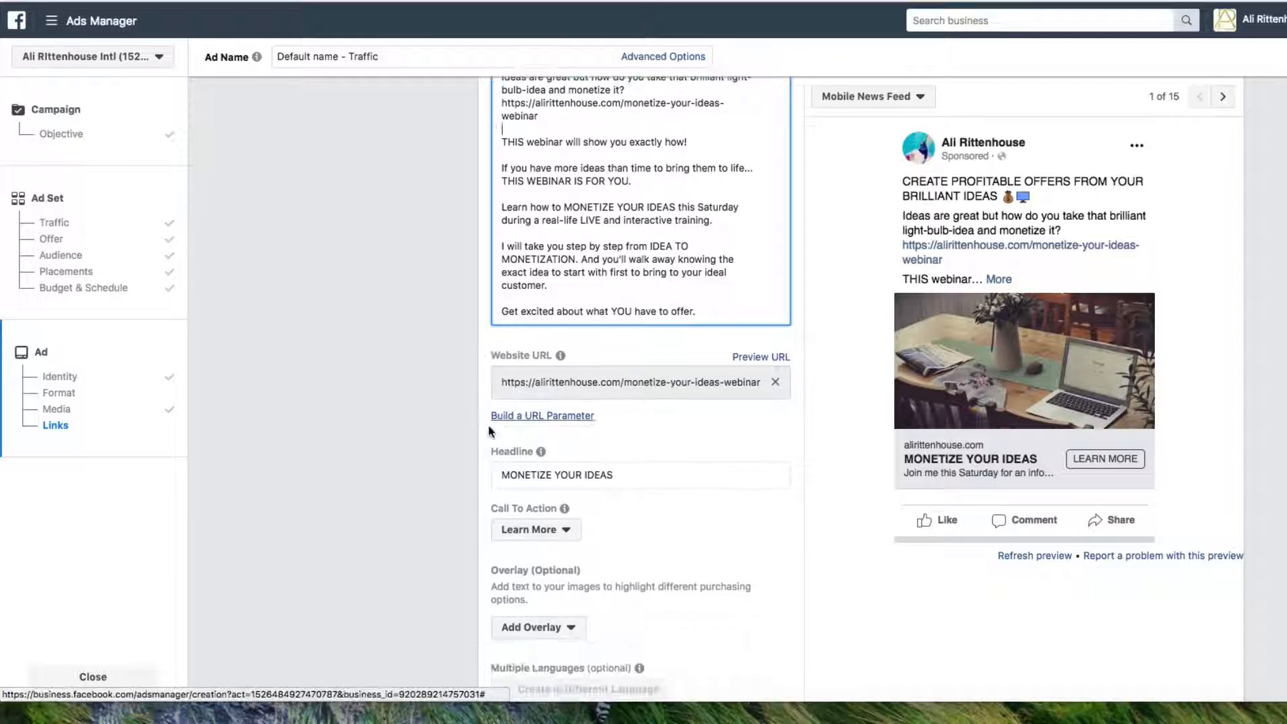
scroll(453, 469, "down", 5)
scroll(453, 469, "down", 3)
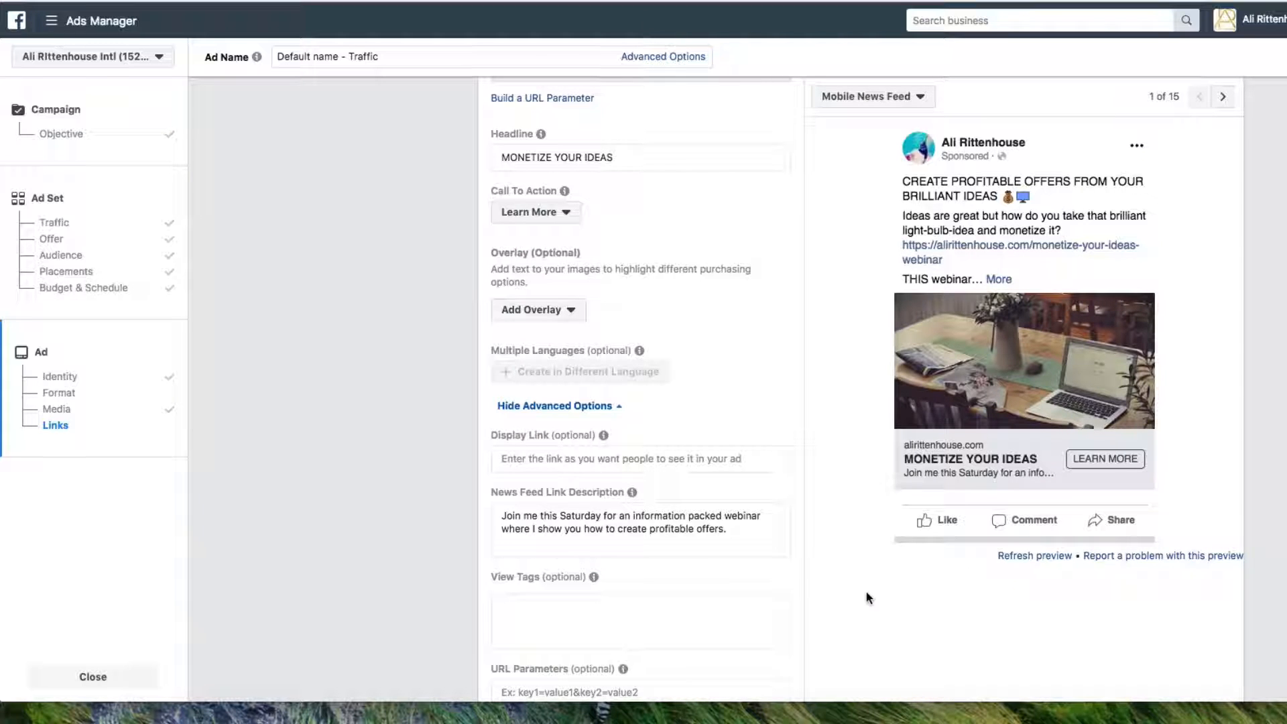
Enable Facebook Pixel conversion tracking for the ad and confirm the campaign for submission
scroll(867, 591, "down", 7)
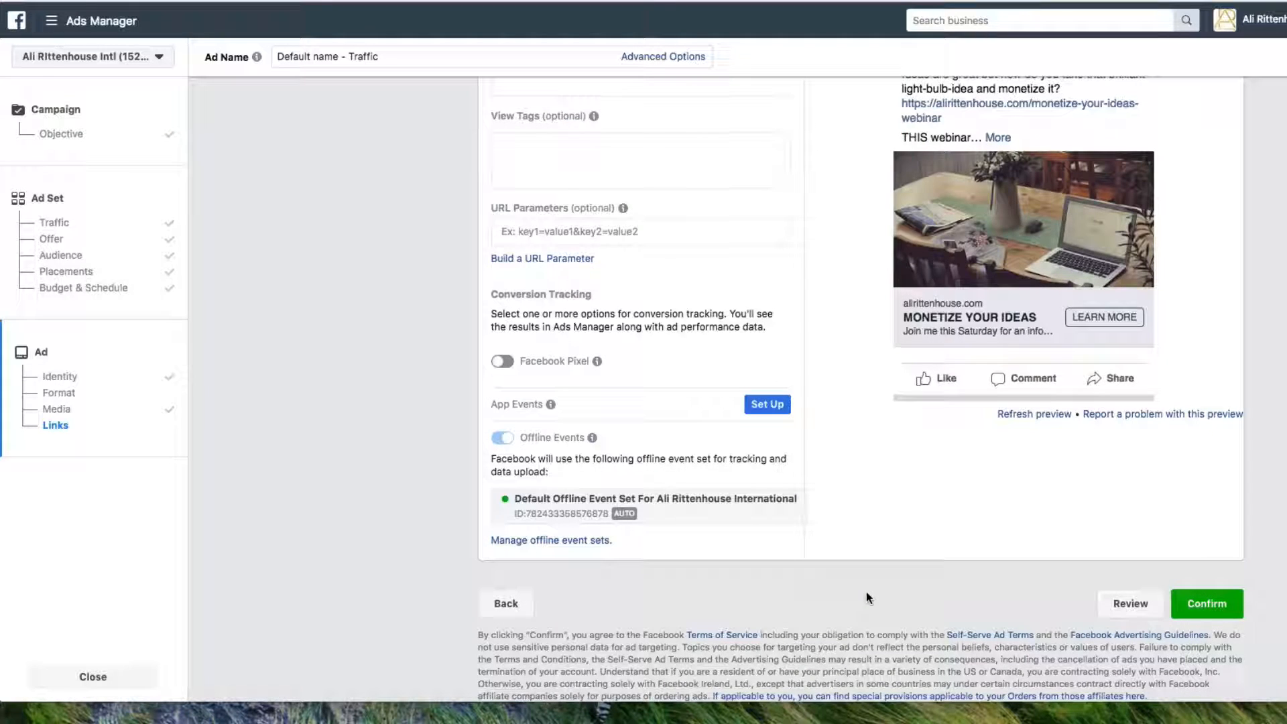
scroll(867, 597, "up", 1)
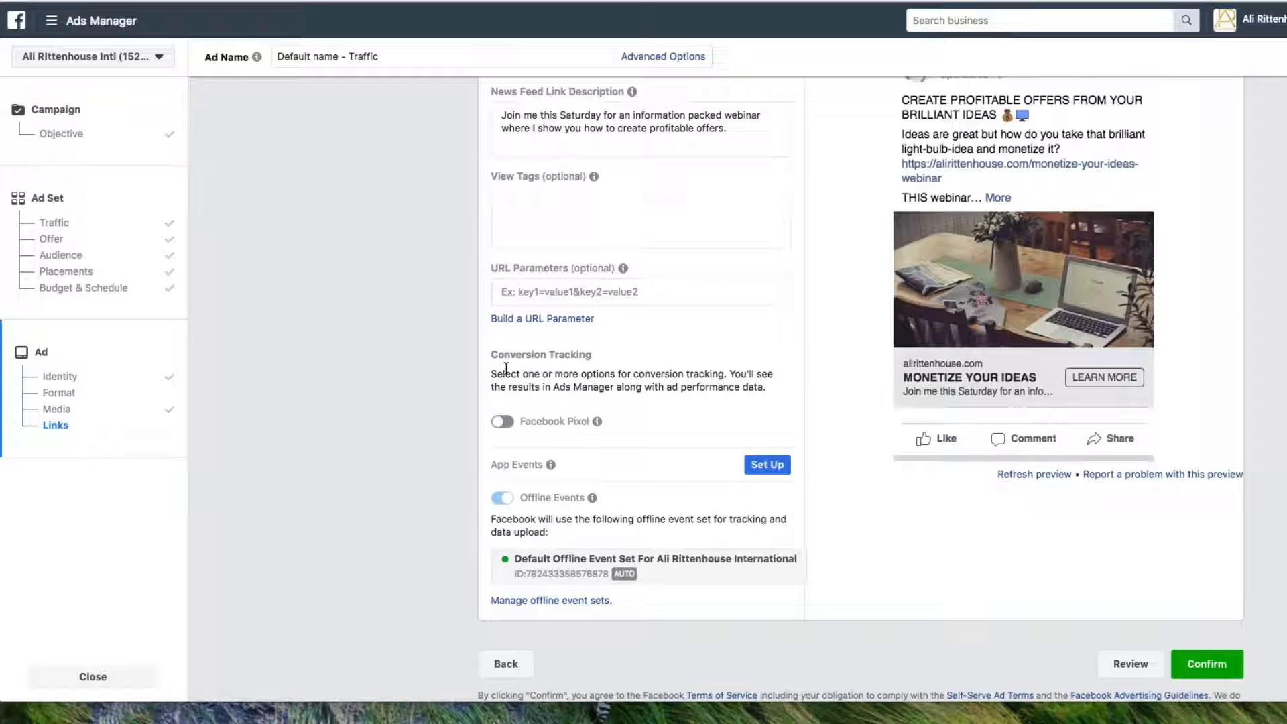
left_click(502, 422)
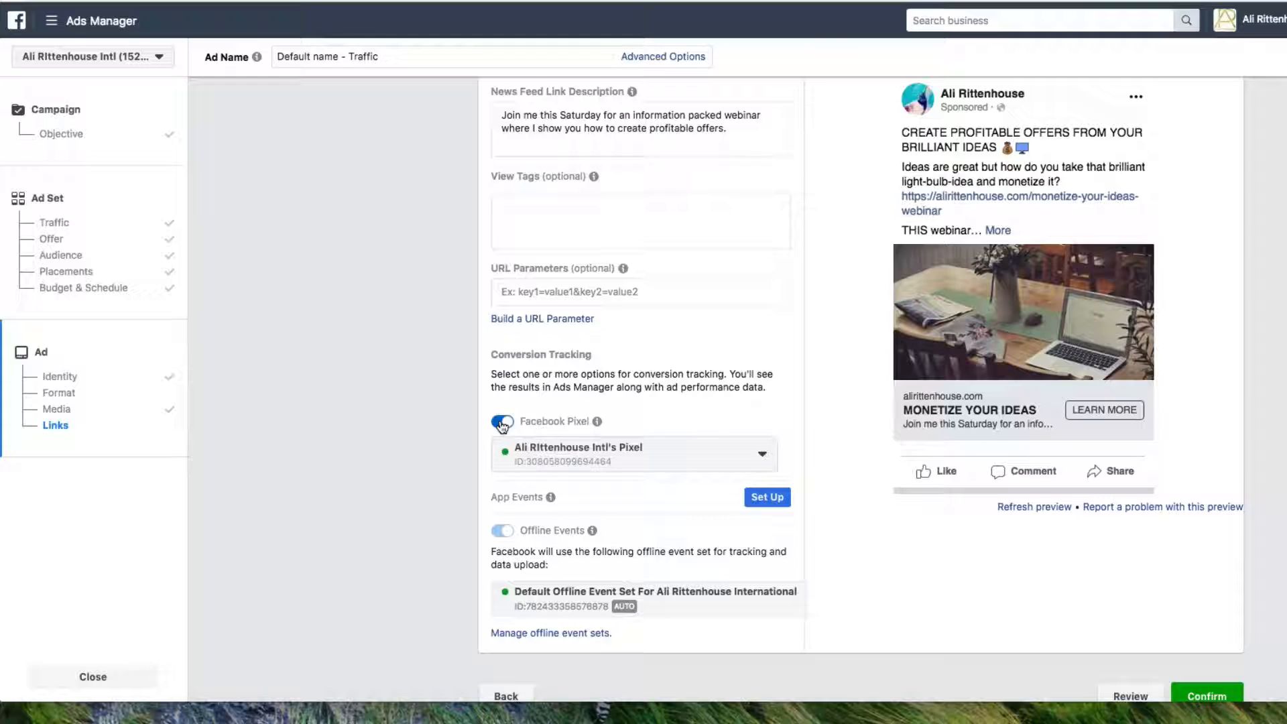
scroll(856, 399, "down", 3)
left_click(1197, 606)
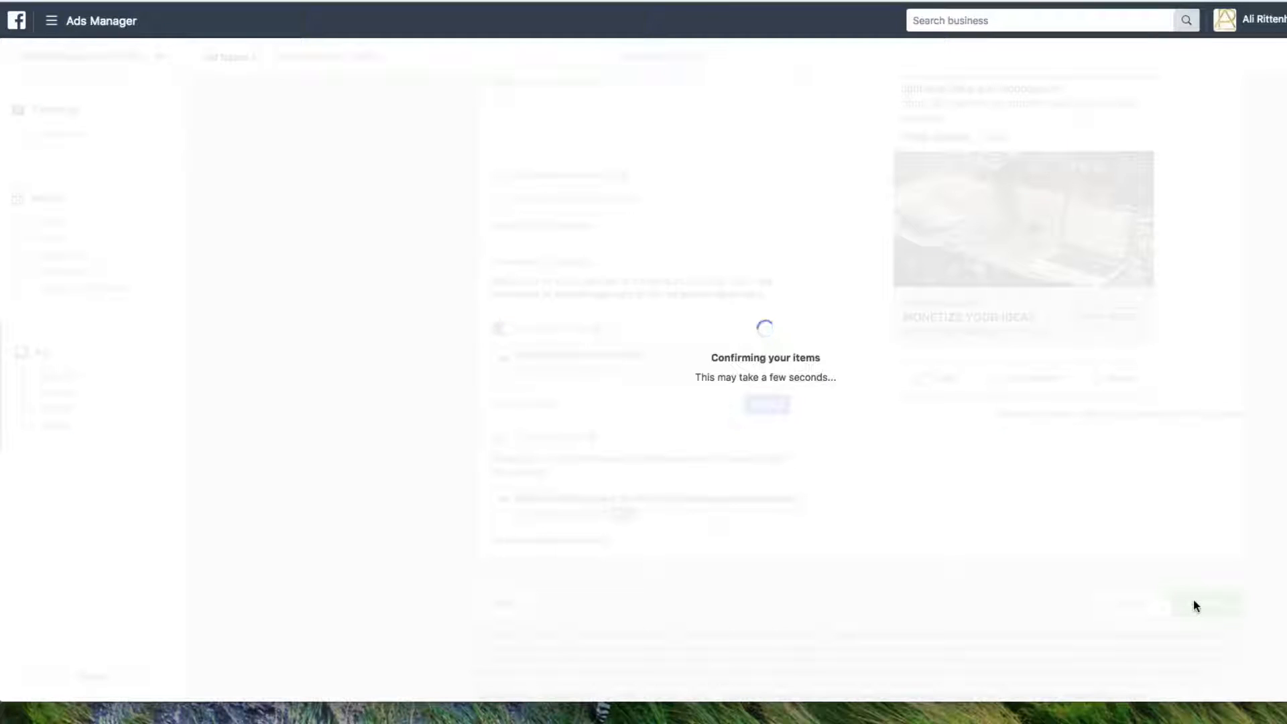